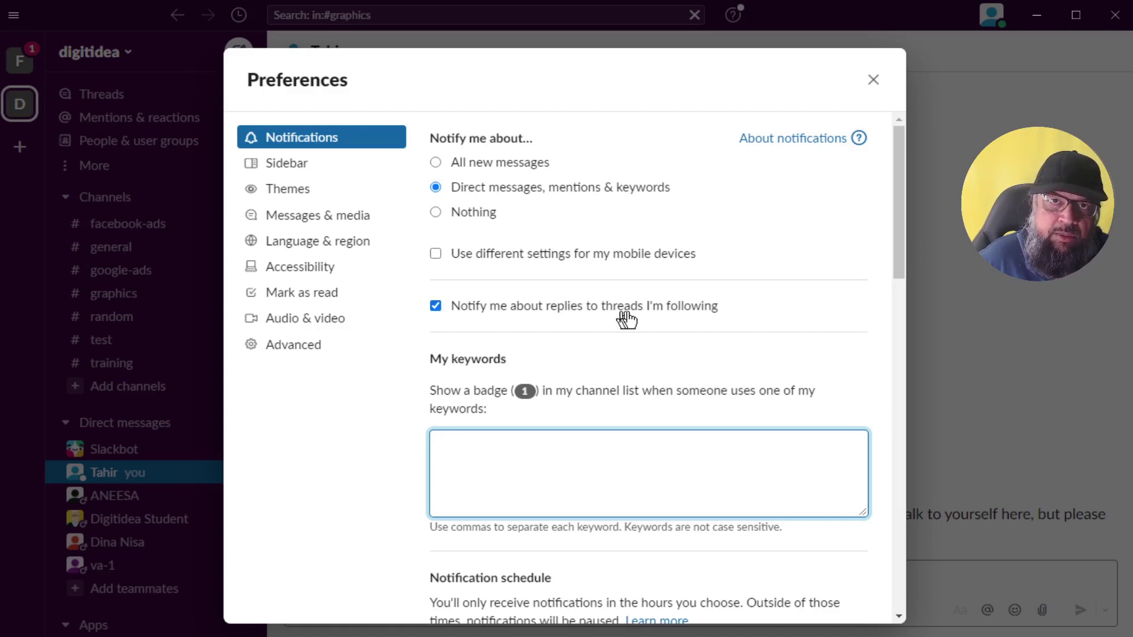
Step: Scroll through the Notifications preferences to review the keyword and thread-reply options
scroll(625, 316, "down", 5)
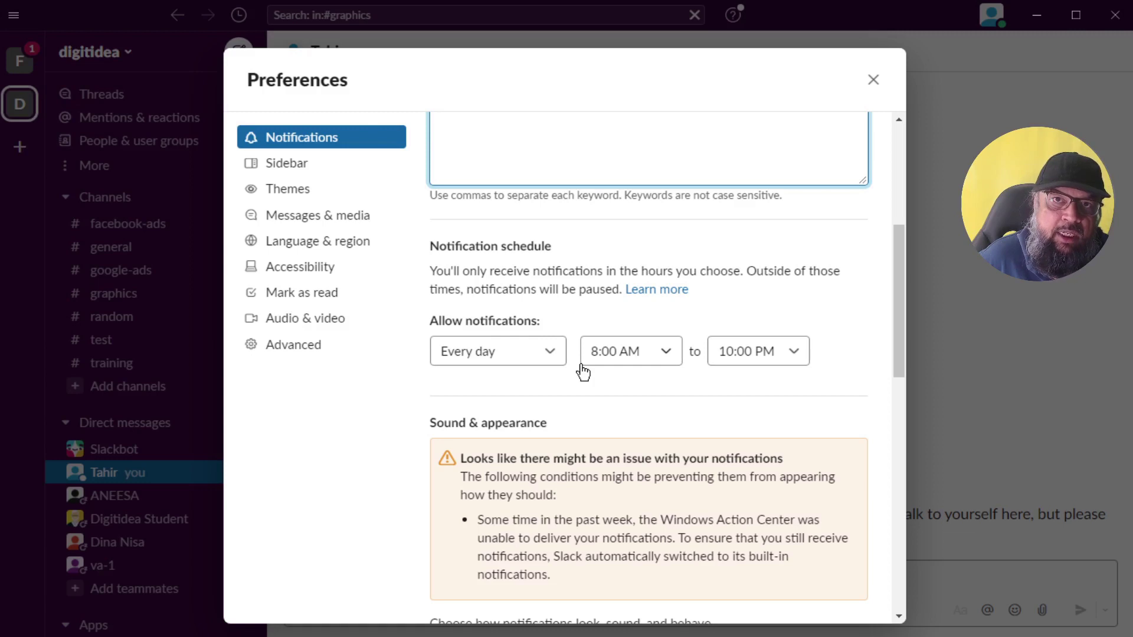
left_click(550, 354)
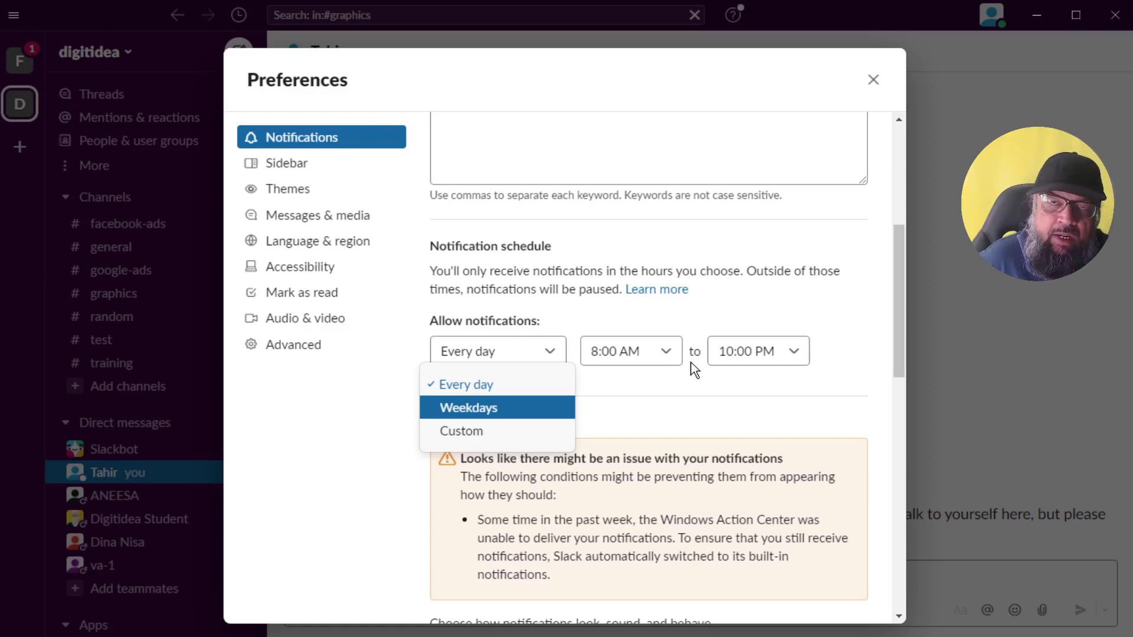
scroll(590, 293, "down", 4)
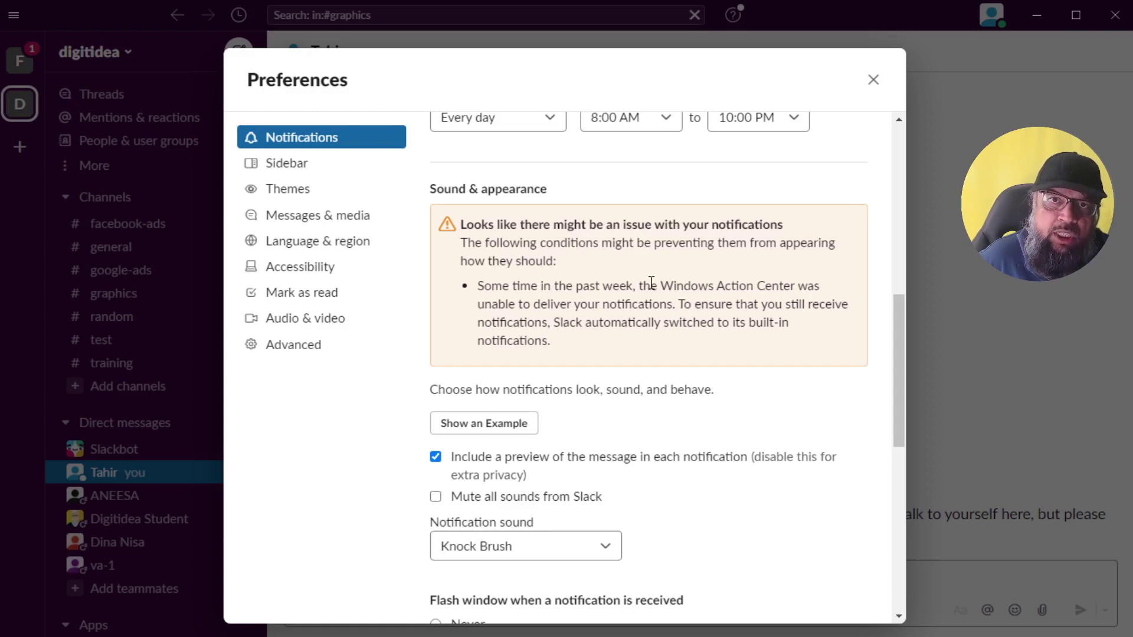
scroll(652, 284, "down", 6)
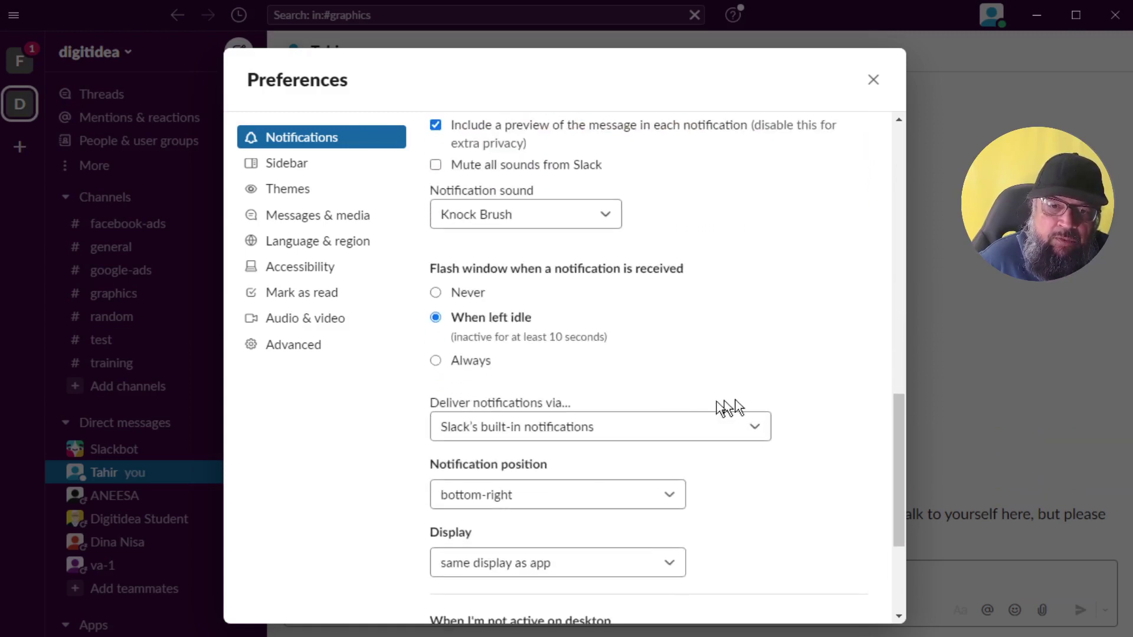
left_click(745, 433)
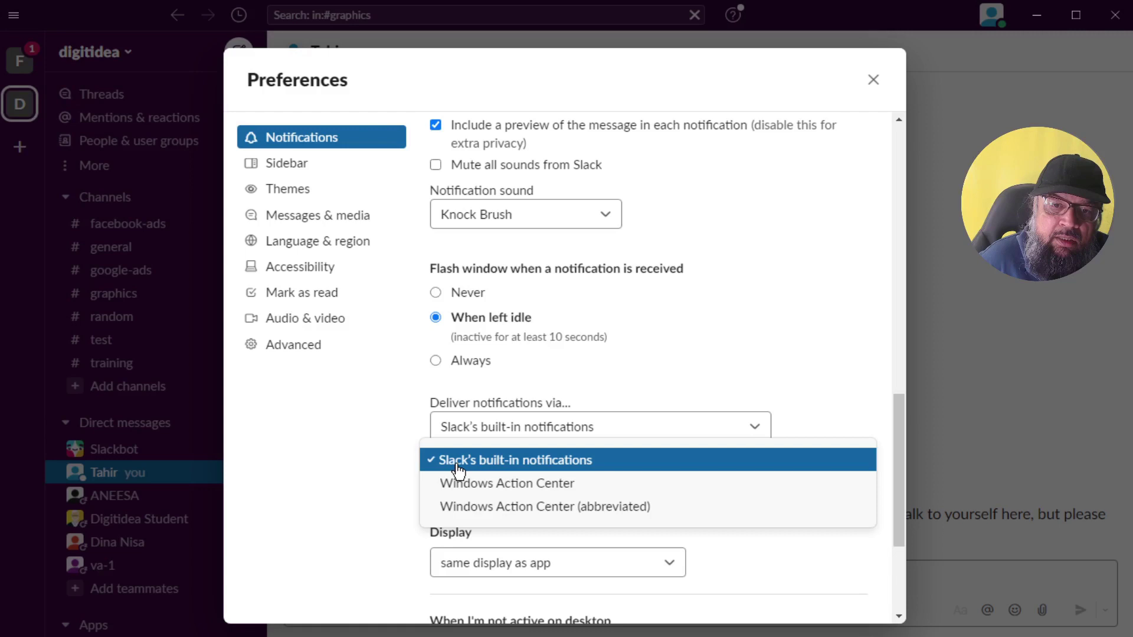
left_click(507, 463)
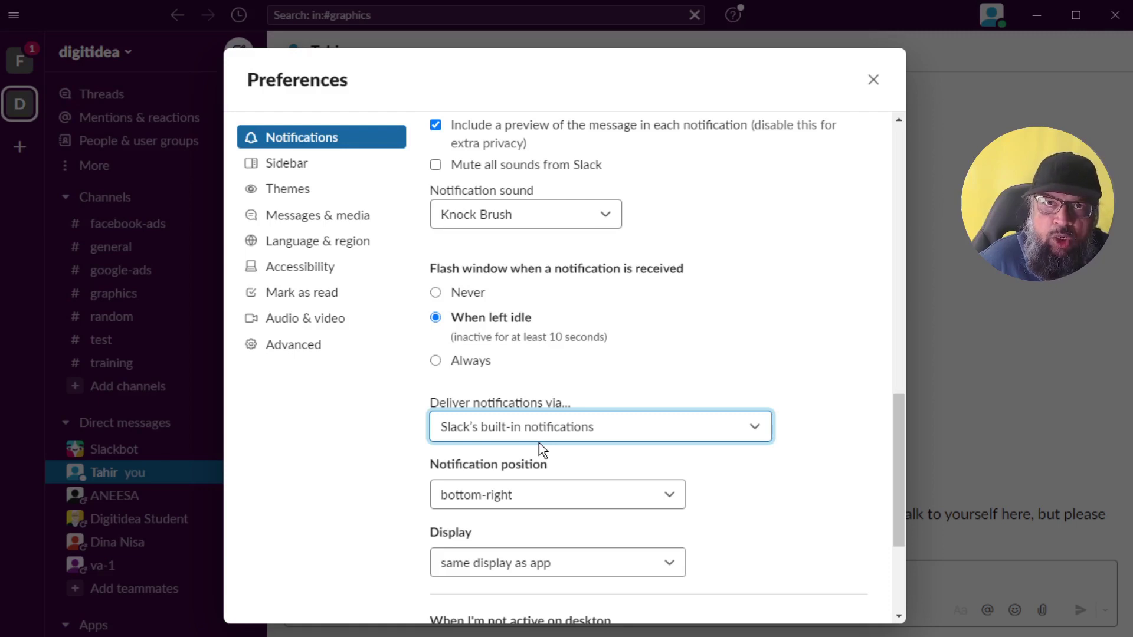
scroll(795, 374, "down", 3)
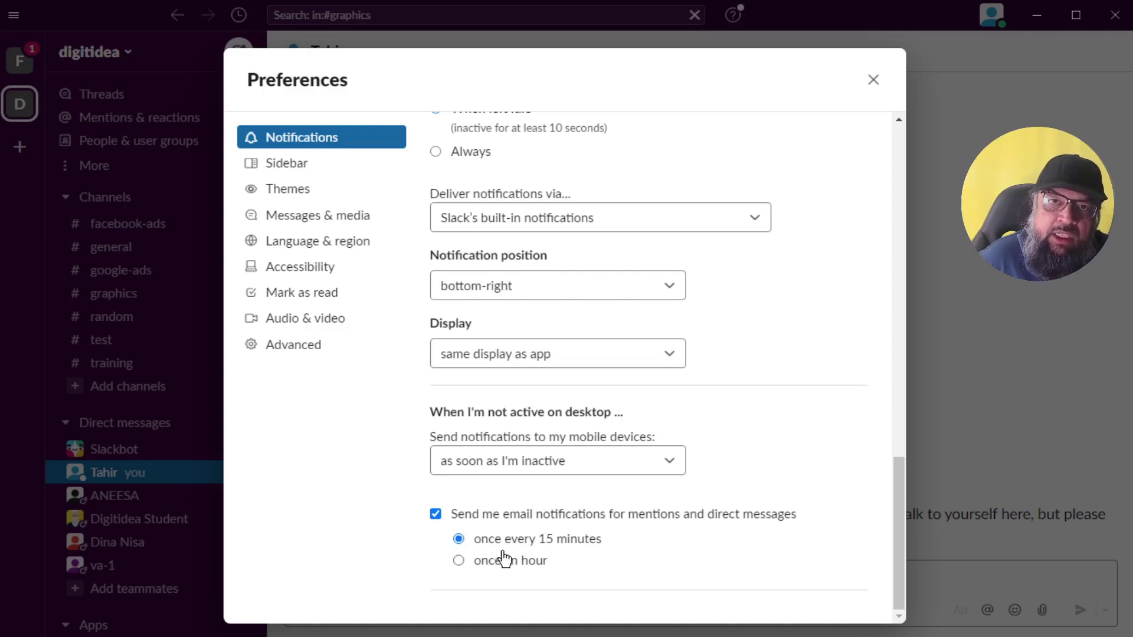
left_click_drag(895, 523, 890, 196)
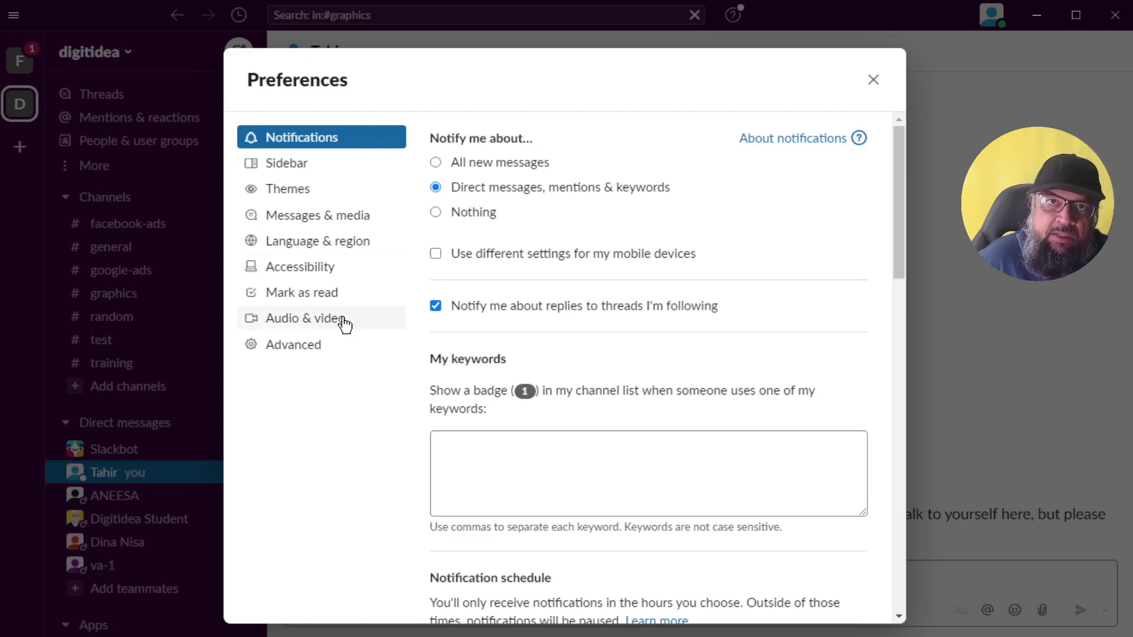
Step: Browse the Themes options, review the Advanced settings, then close Preferences
left_click(295, 194)
left_click_drag(897, 189, 892, 352)
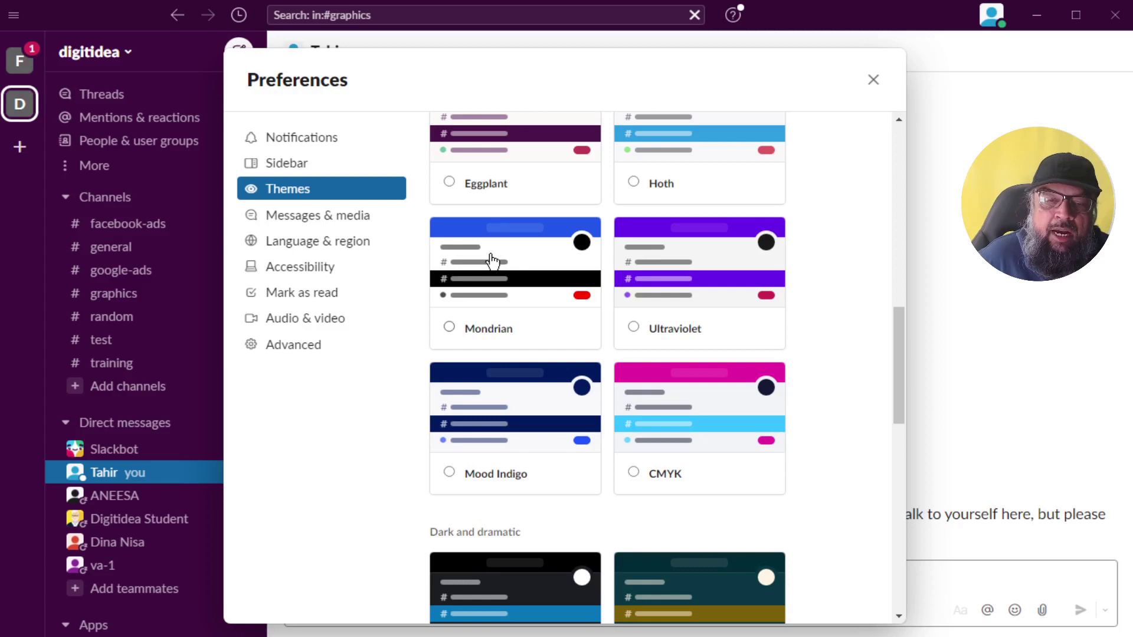
left_click(298, 348)
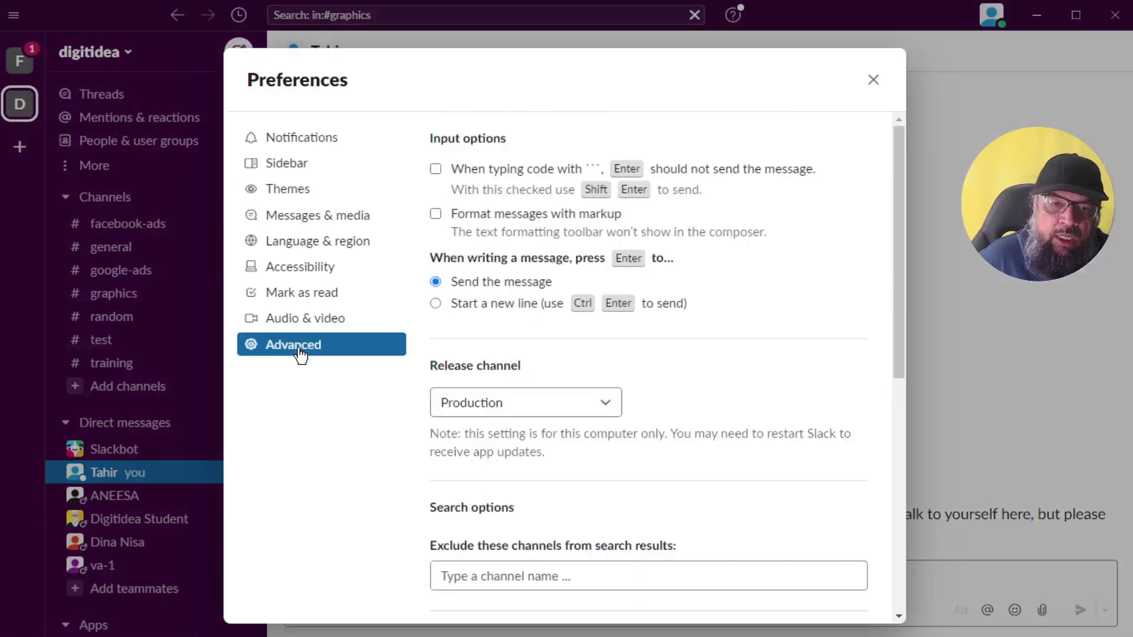
scroll(572, 298, "down", 5)
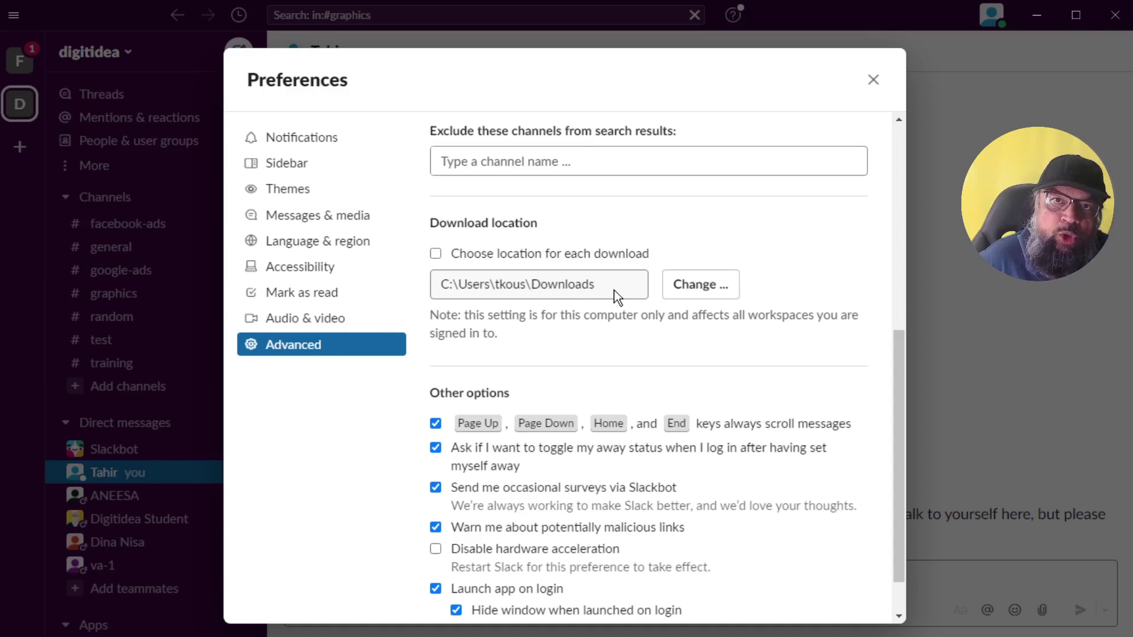
left_click(872, 83)
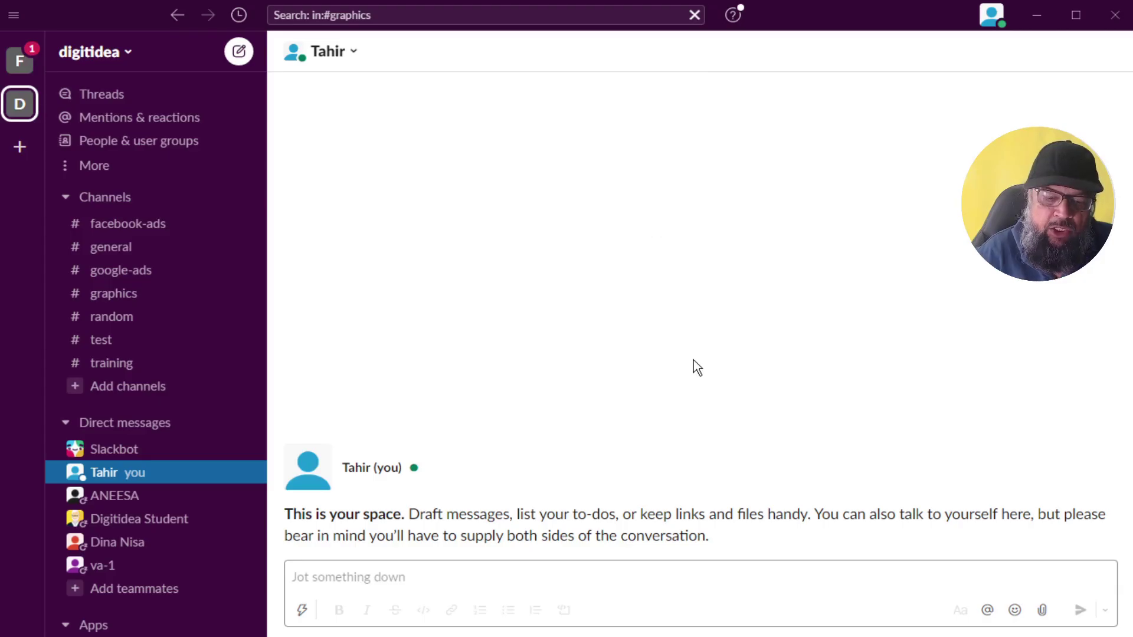
Step: Reopen and close Preferences with Ctrl+comma, then open and dismiss Set a status with Ctrl+Shift+Y
key("ctrl+comma")
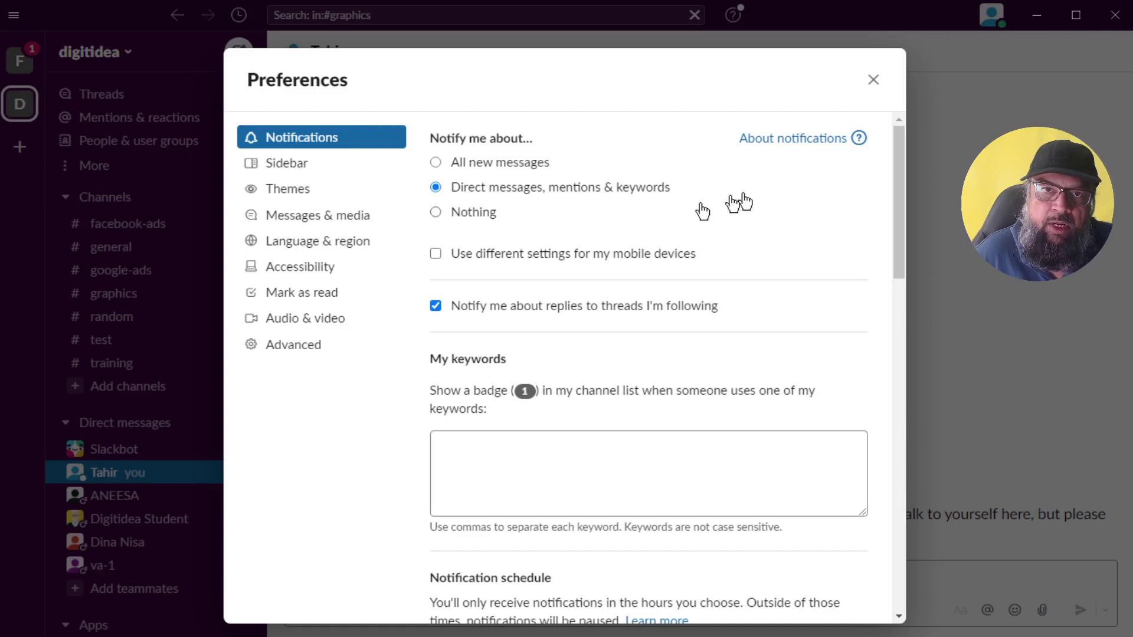
left_click(873, 80)
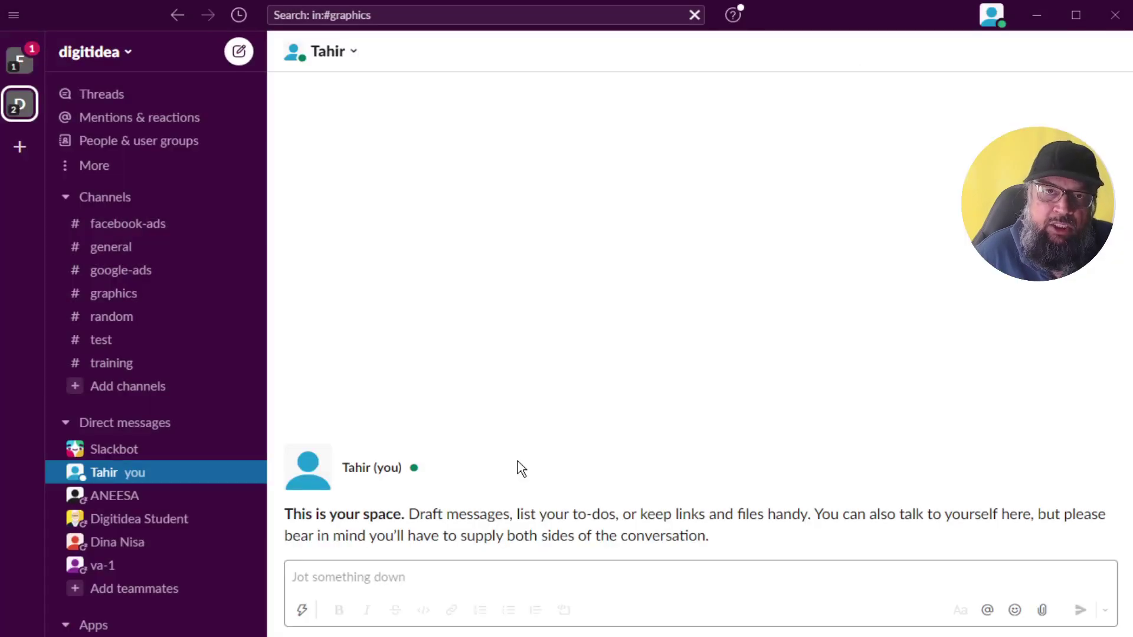
key("ctrl+shift+y")
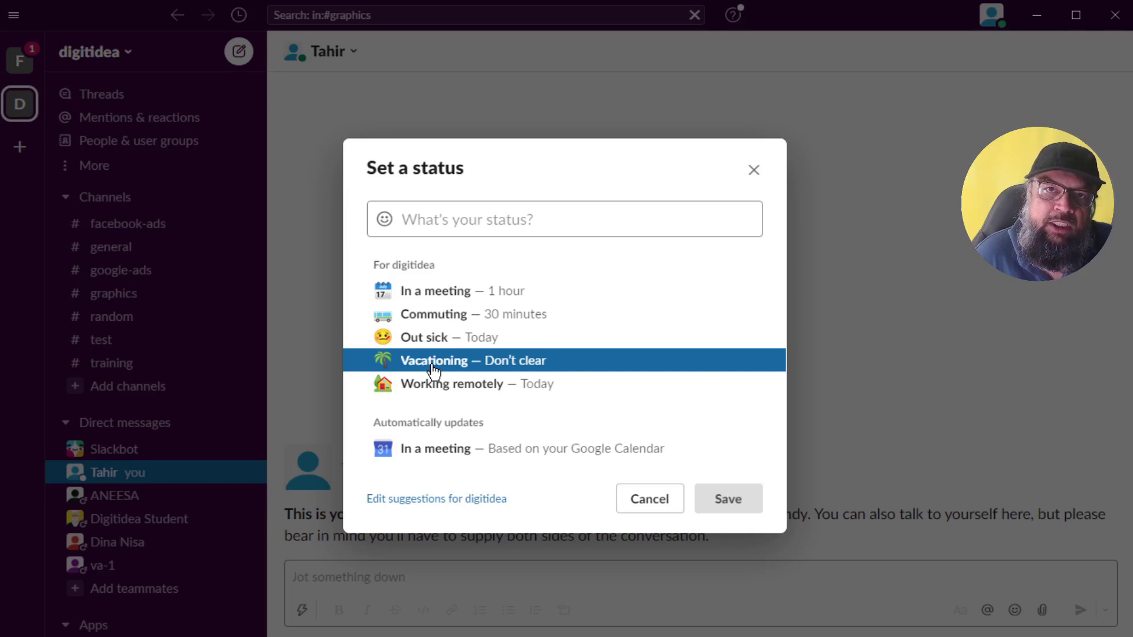
left_click(754, 172)
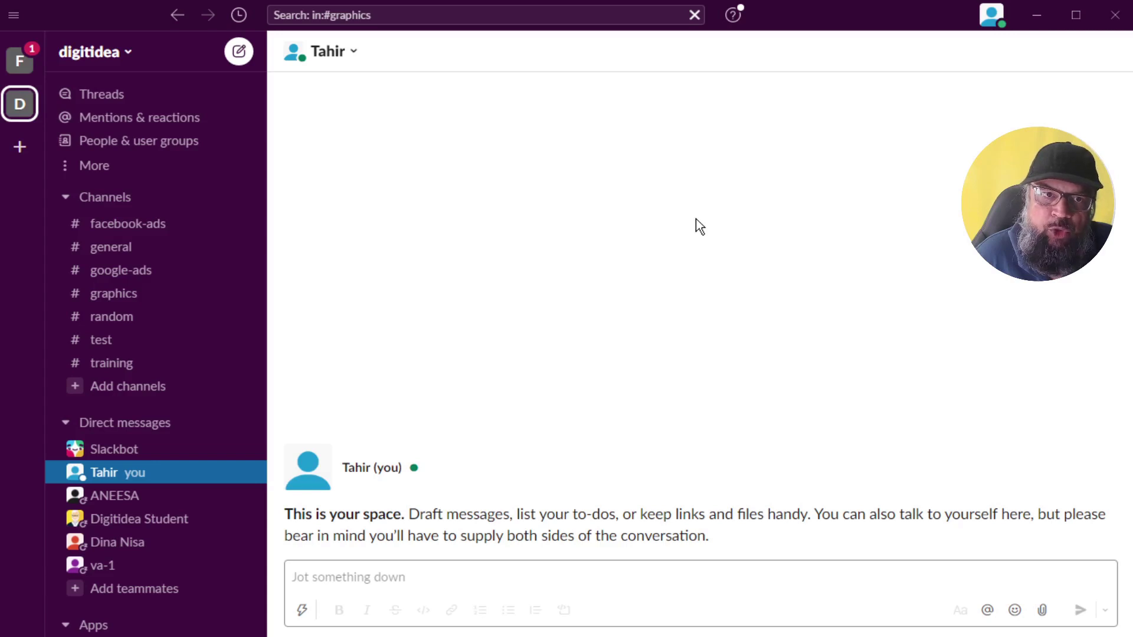
left_click(996, 23)
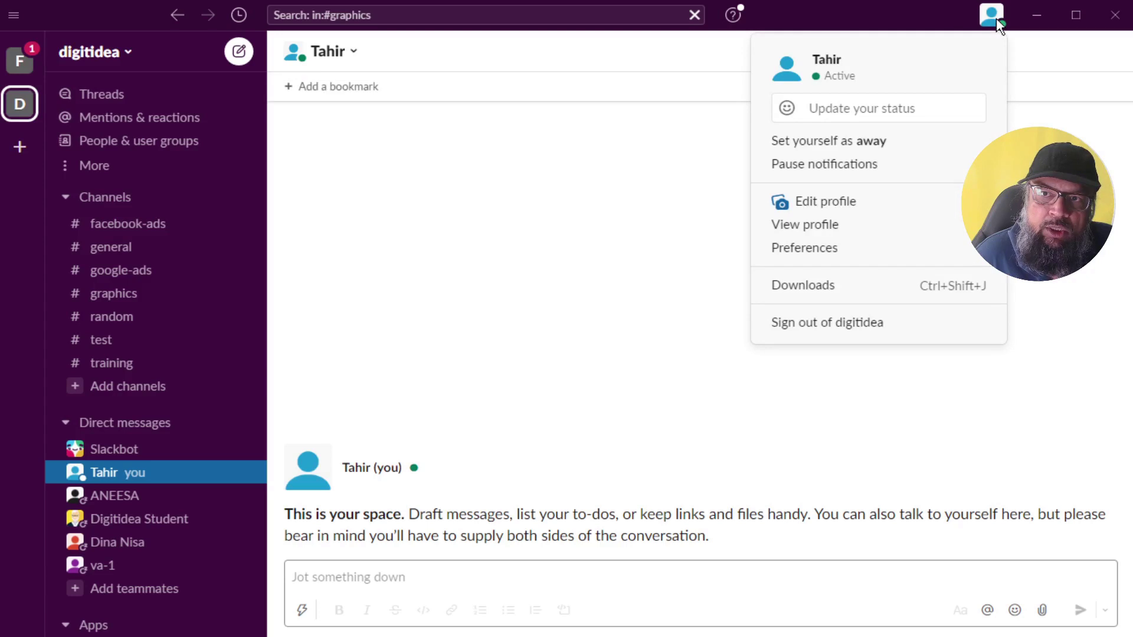
mouse_move(795, 174)
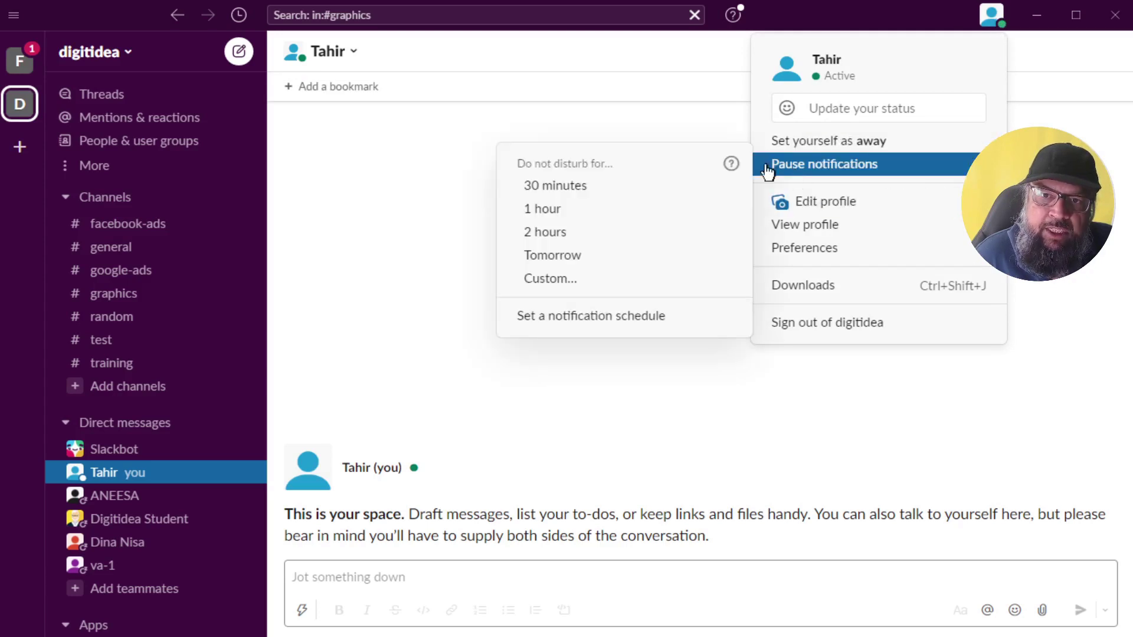
left_click(564, 190)
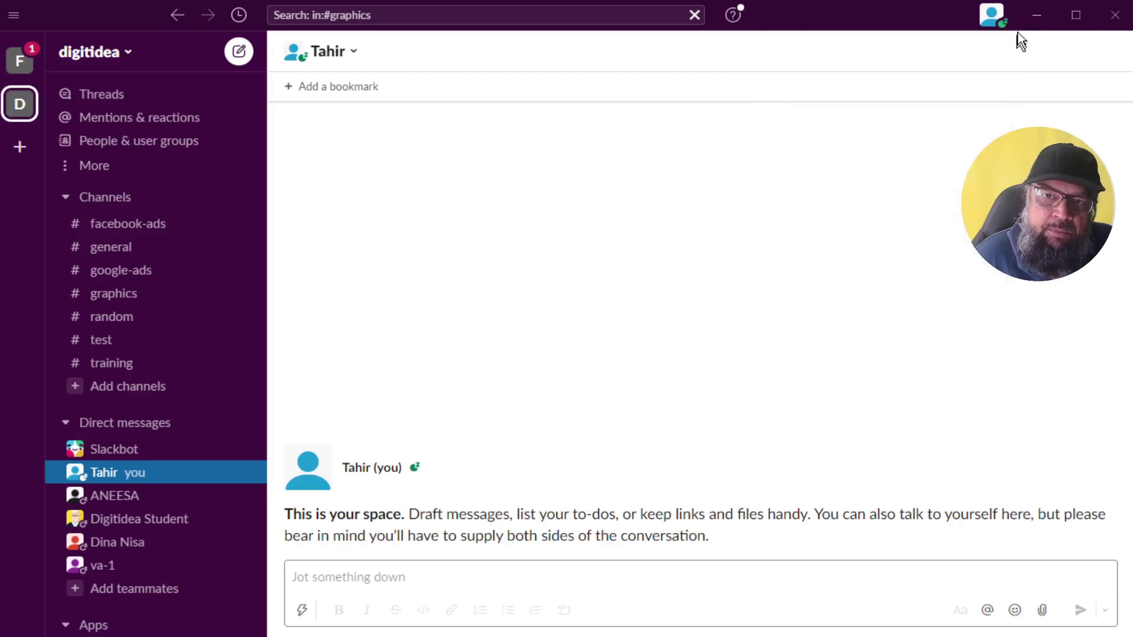
left_click(997, 21)
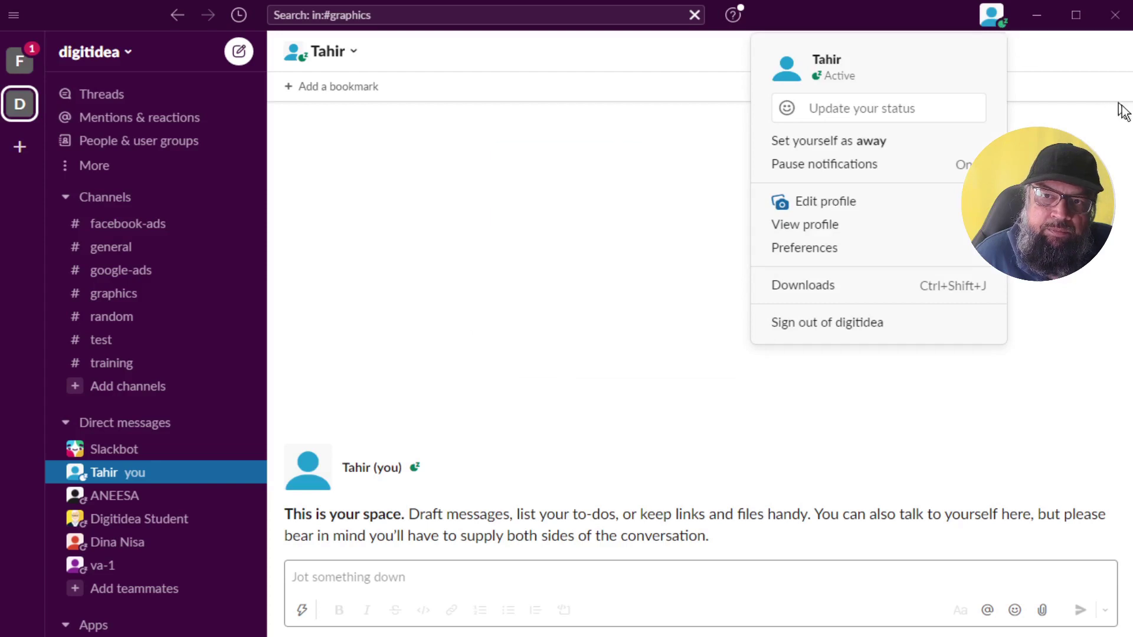
mouse_move(863, 178)
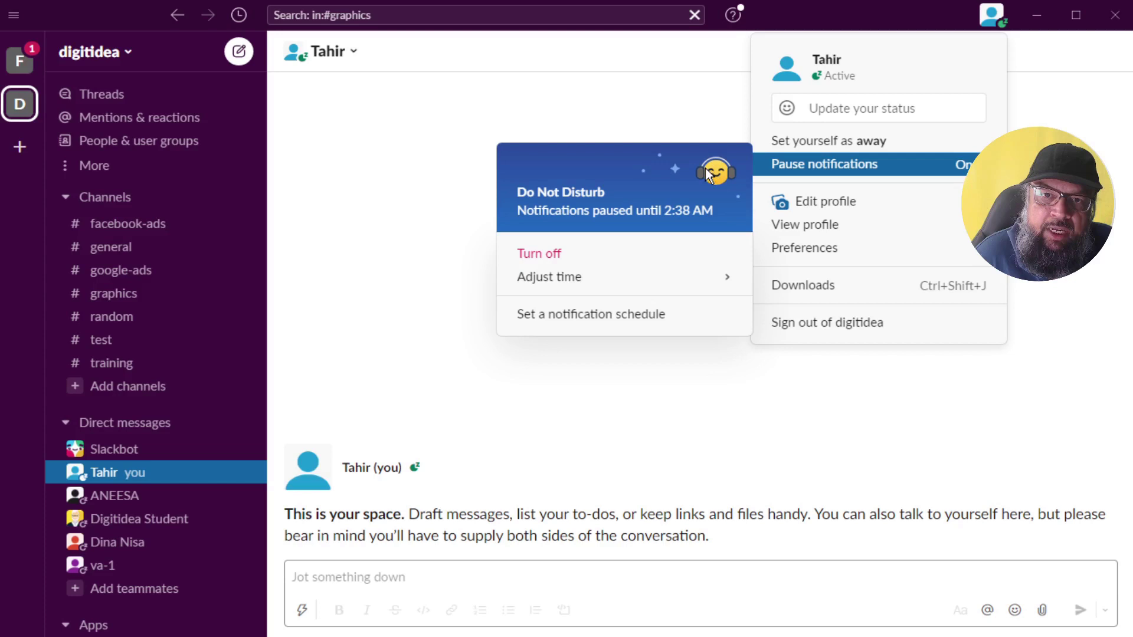
left_click(541, 255)
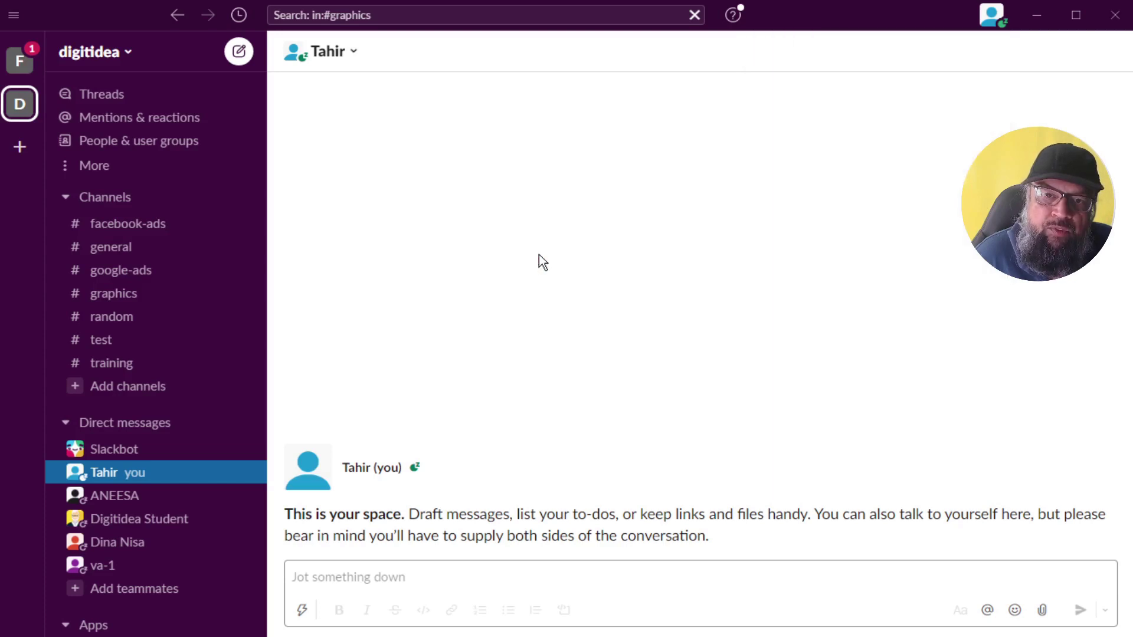
left_click(994, 18)
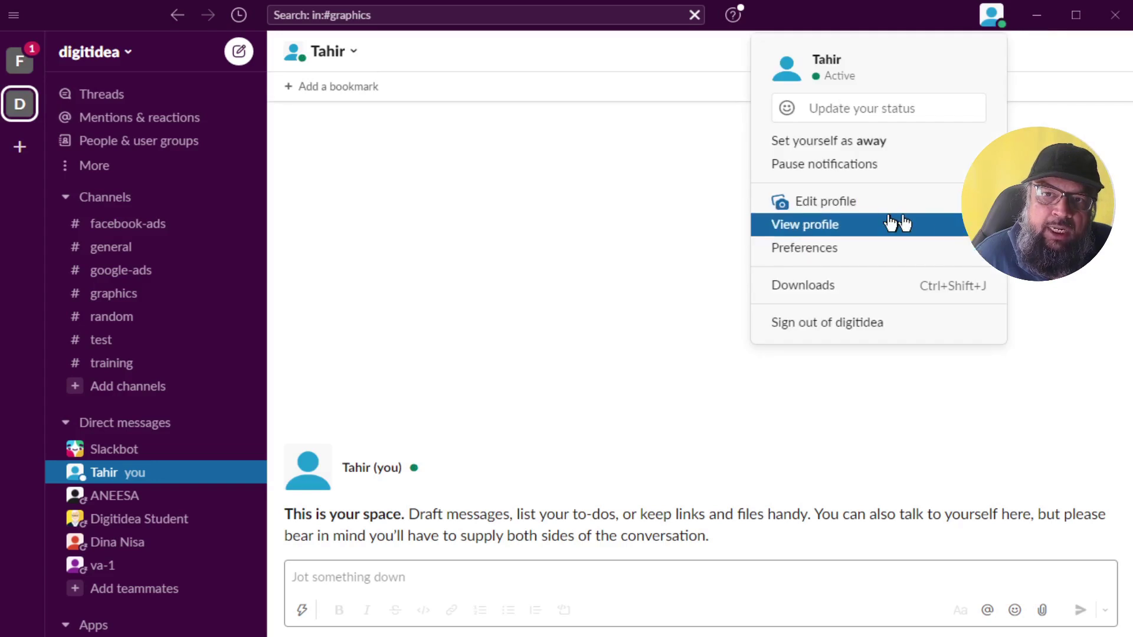
mouse_move(937, 171)
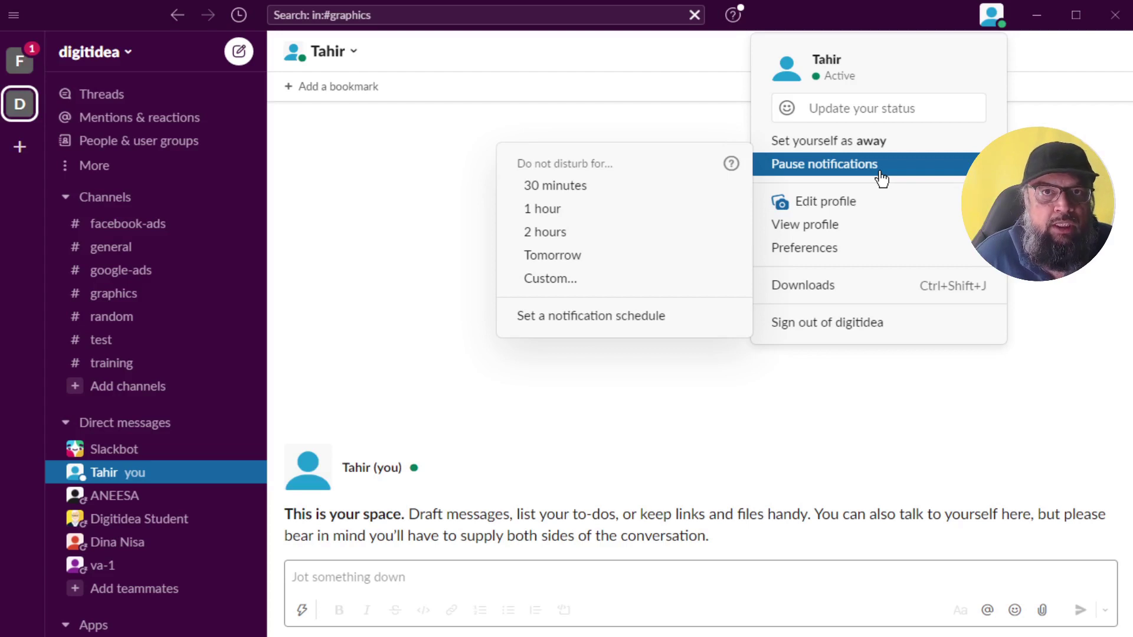
left_click(527, 489)
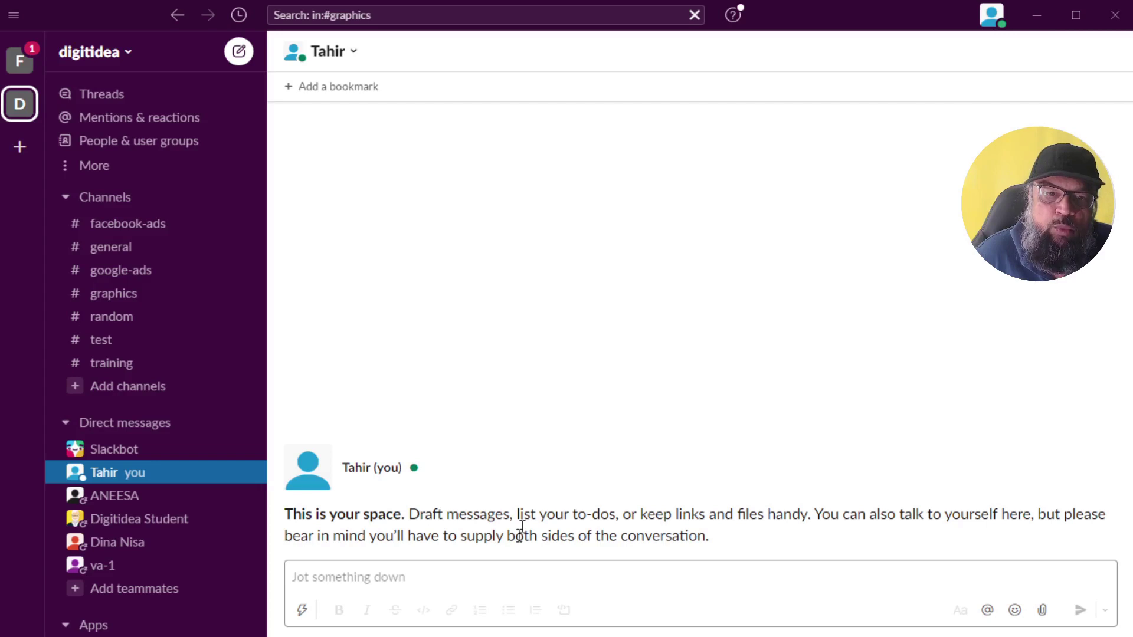
Step: Send the message 'any msg' in your own direct-message space
left_click(388, 580)
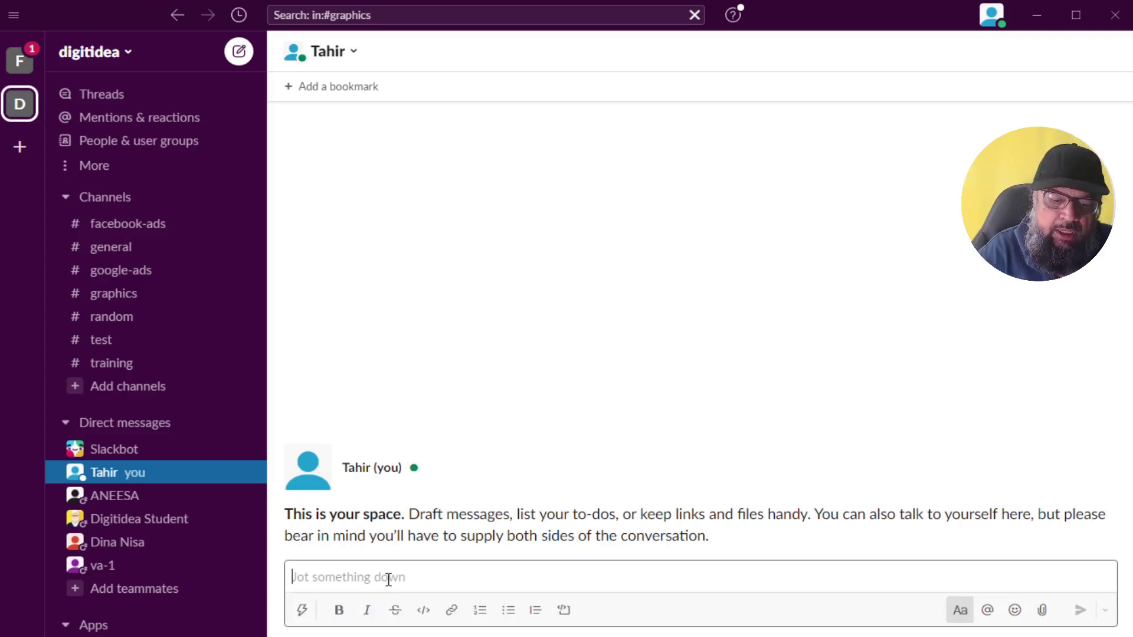
type("any msg")
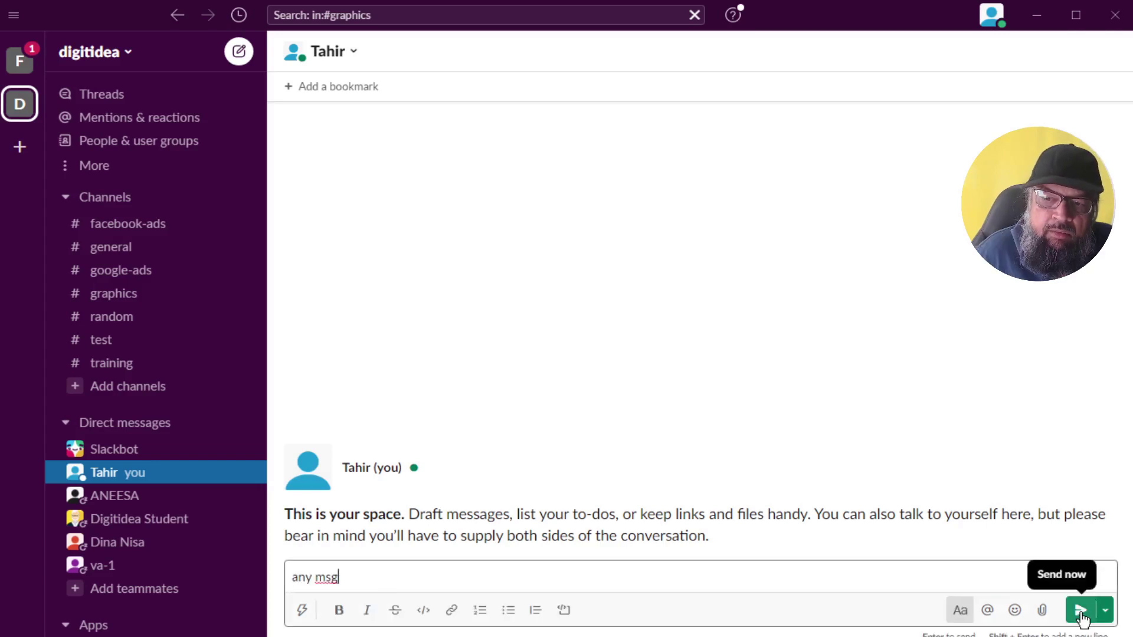
left_click(1081, 618)
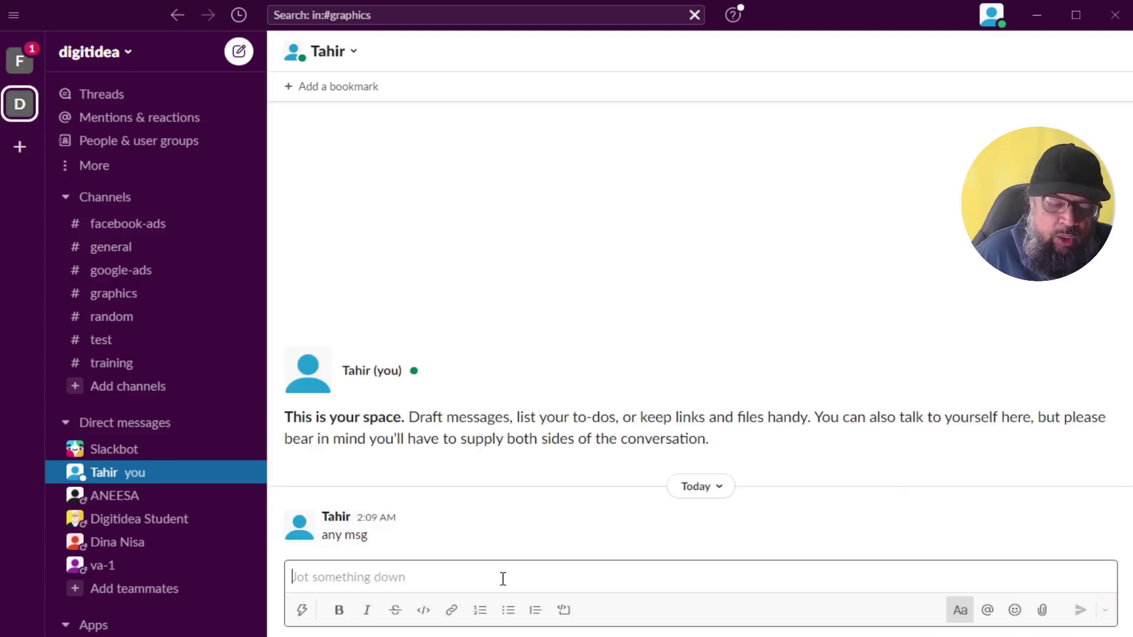
Step: Start a new message with Ctrl+N, cancel the recipient suggestions, and return to the composer
key("ctrl+n")
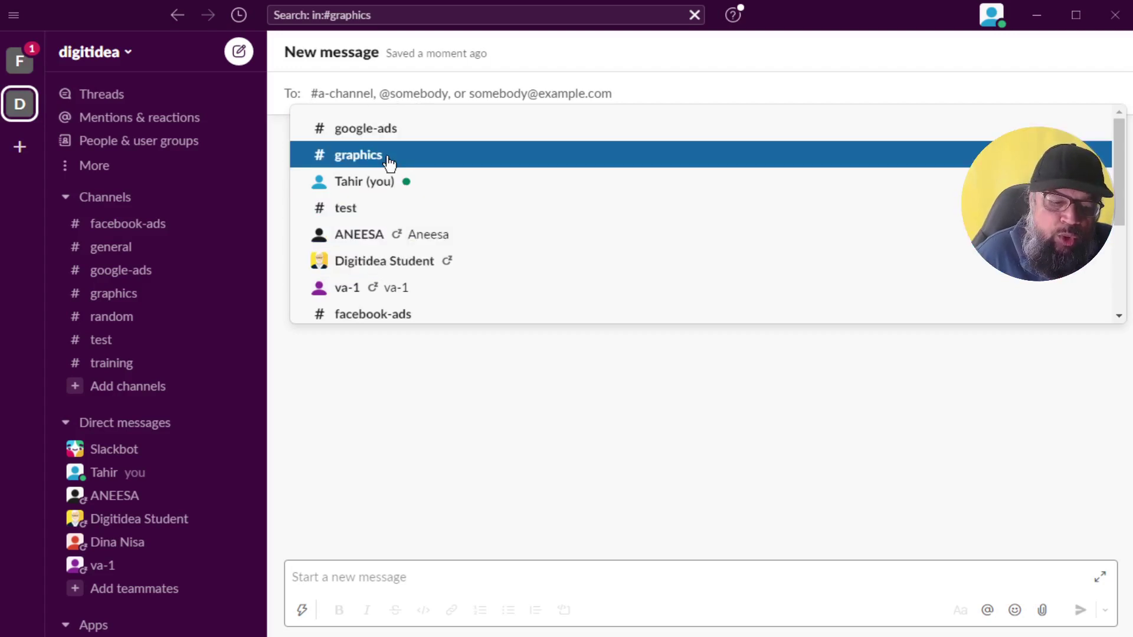
key("Escape")
key("Escape")
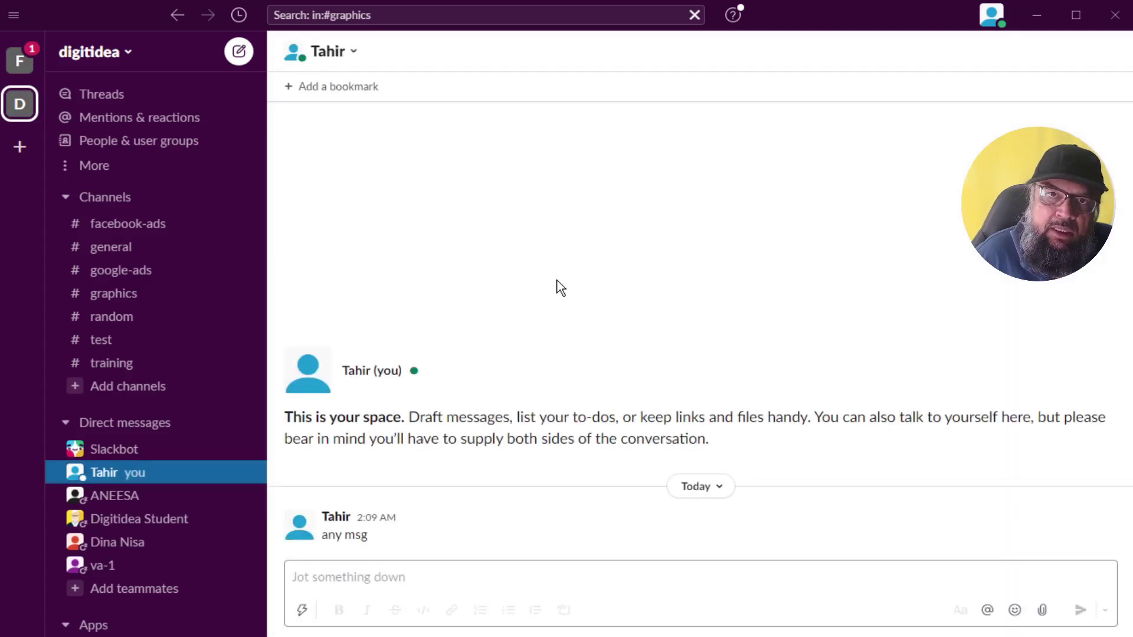
left_click(526, 581)
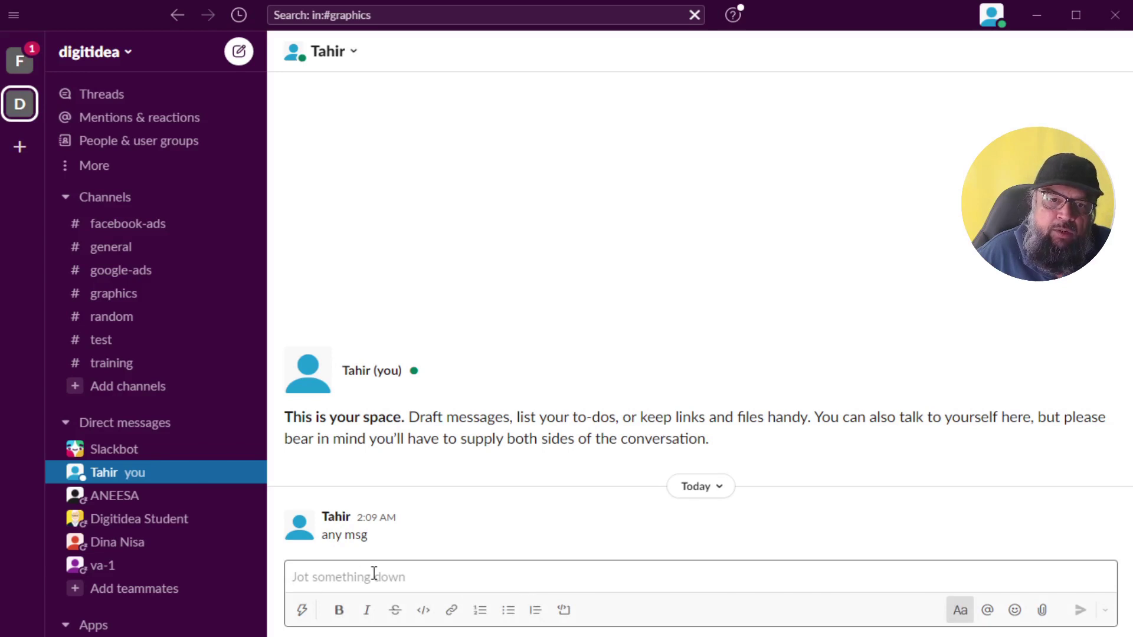
key("ctrl+u")
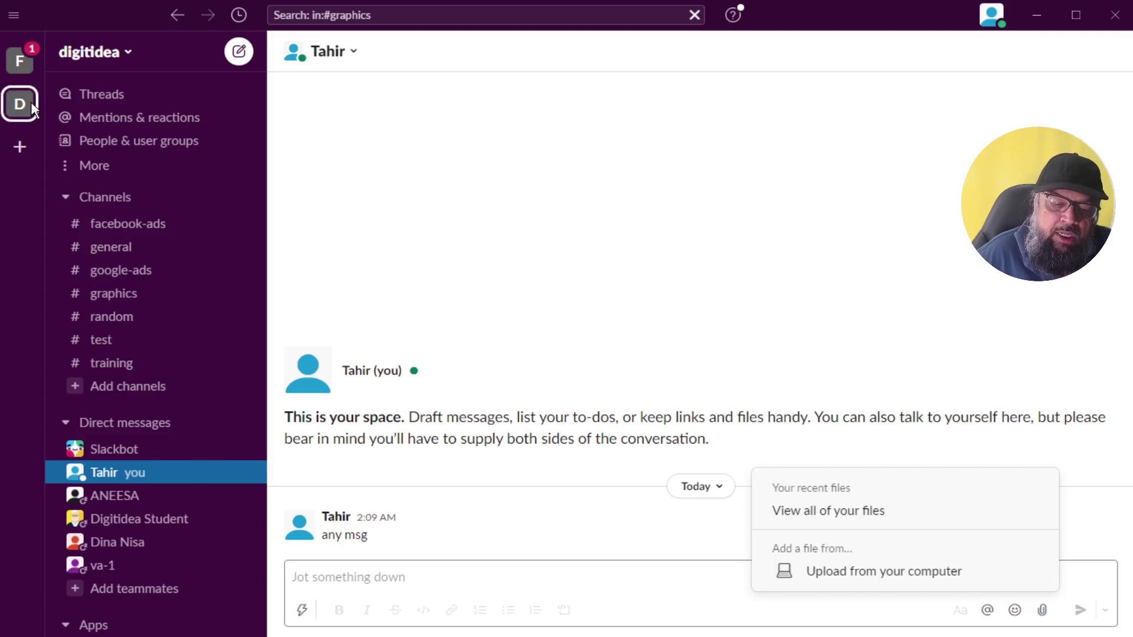
key("ctrl")
key("ctrl+1")
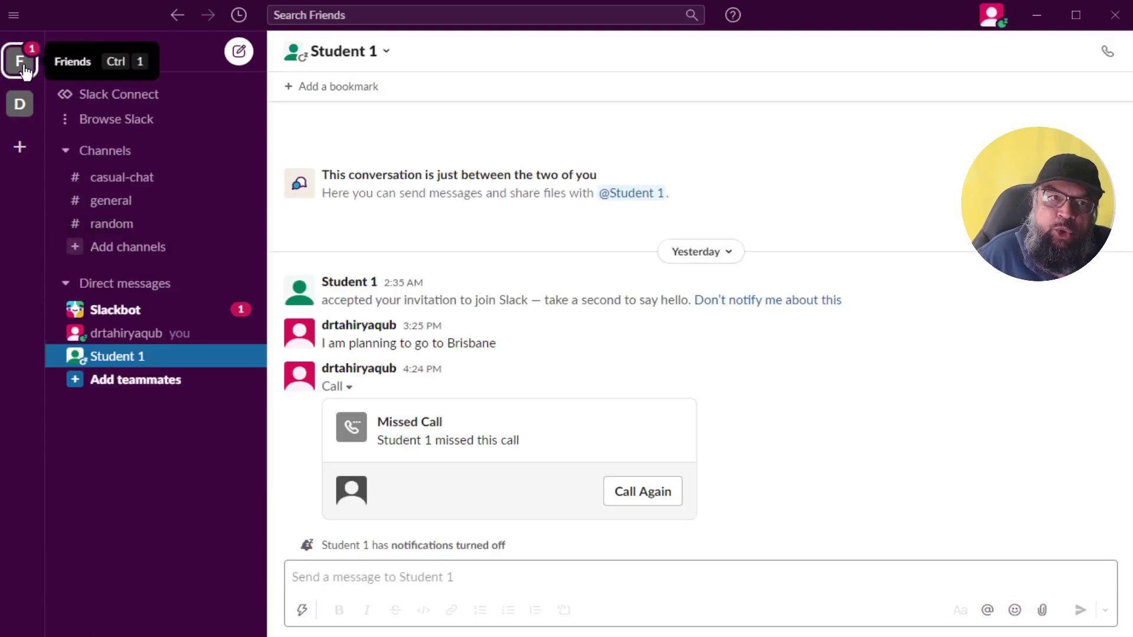
key("ctrl")
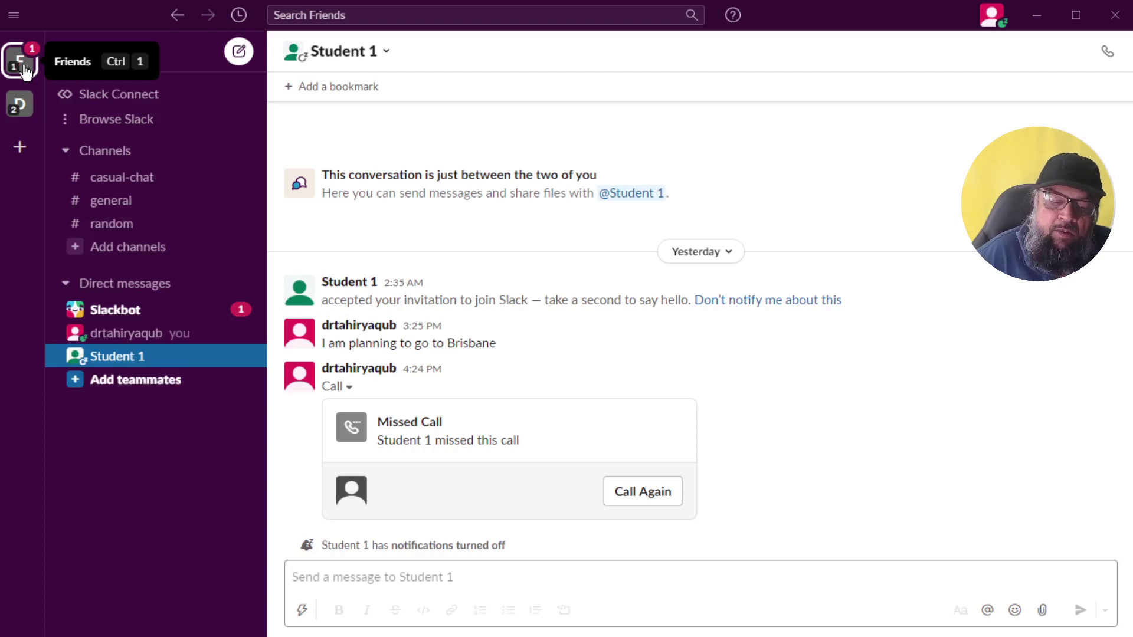
key("ctrl+2")
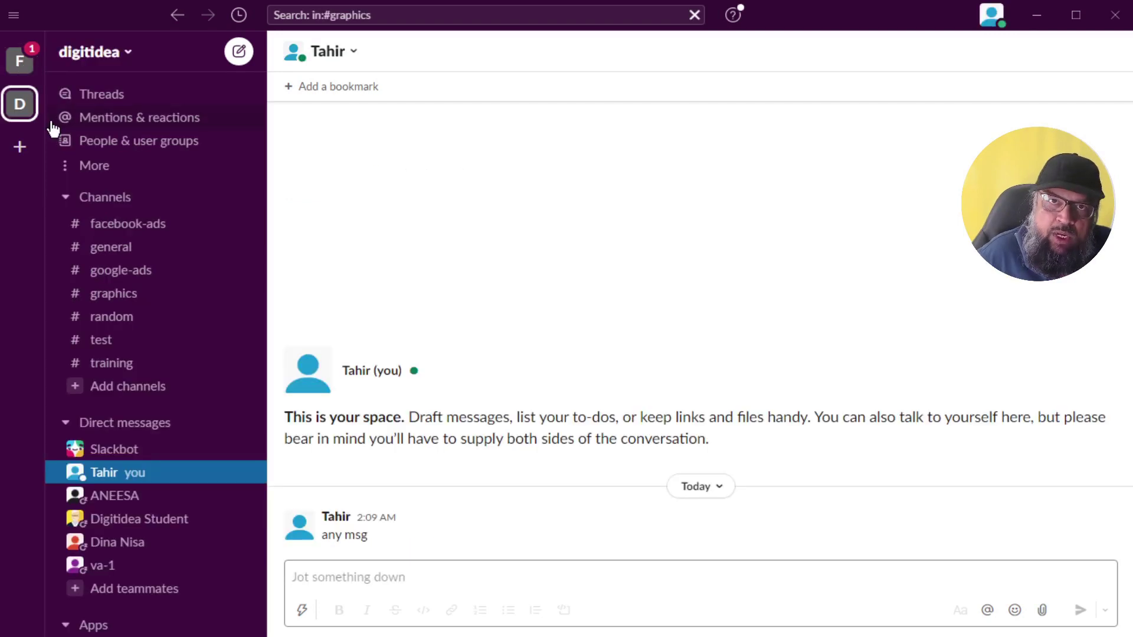
Step: Open #google-ads and step through its message history with the arrow keys
left_click(134, 274)
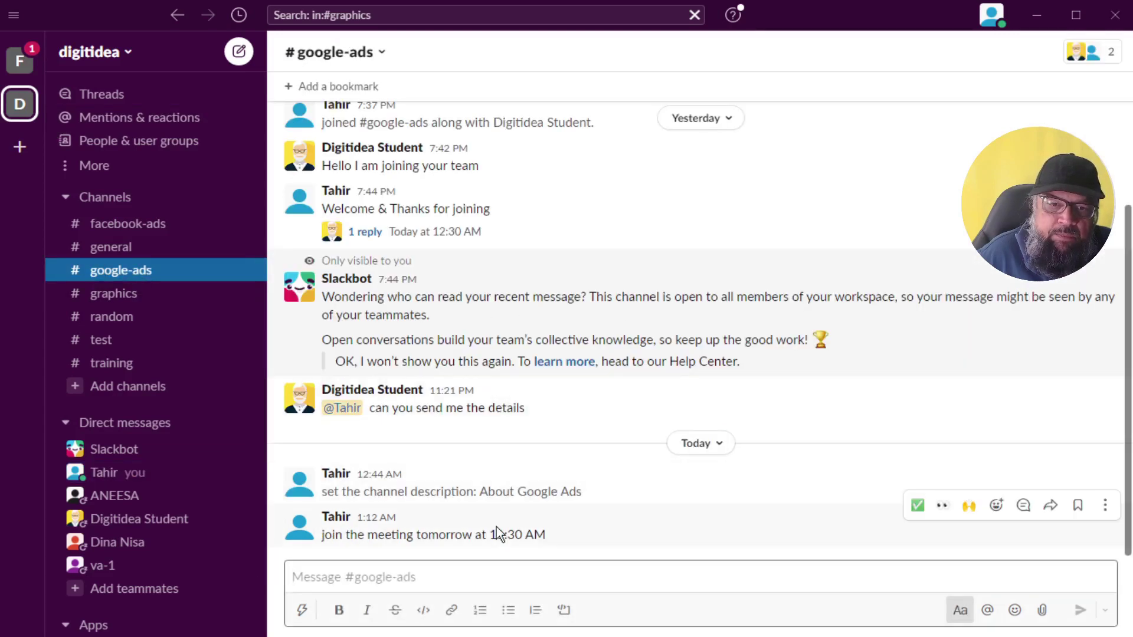
key("Up")
key("Up")
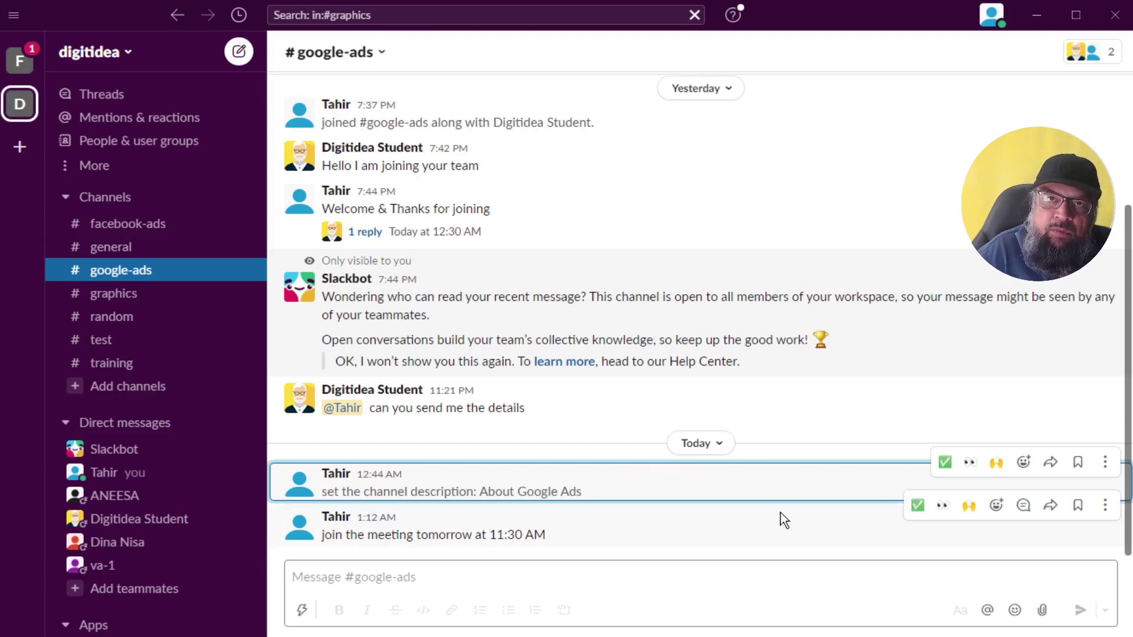
key("Up")
key("Up")
key("Up")
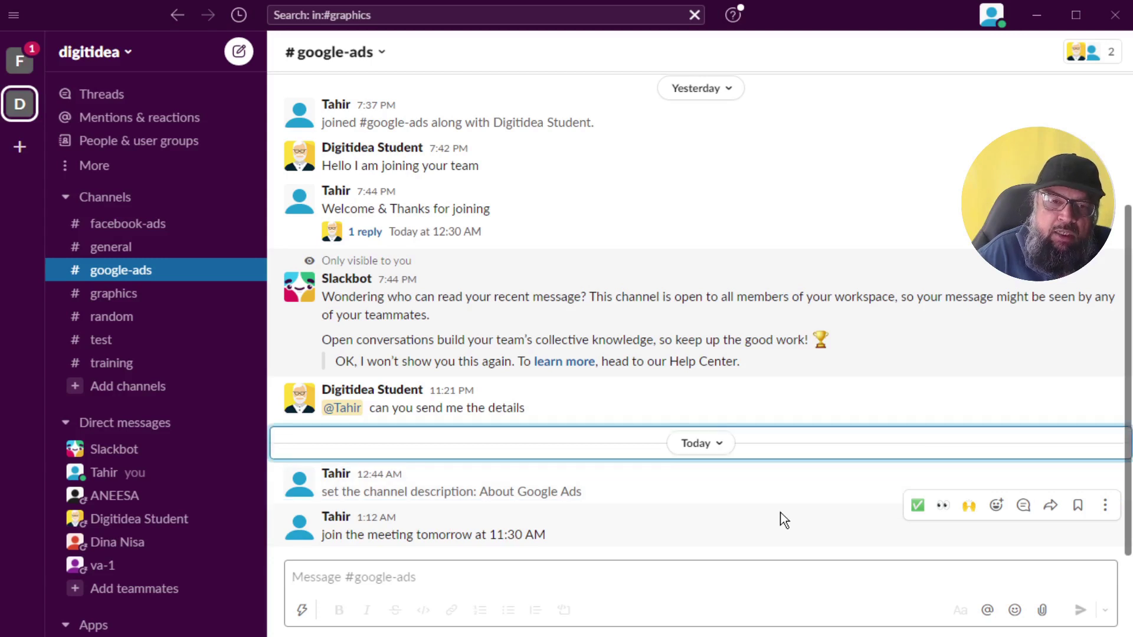
key("Up")
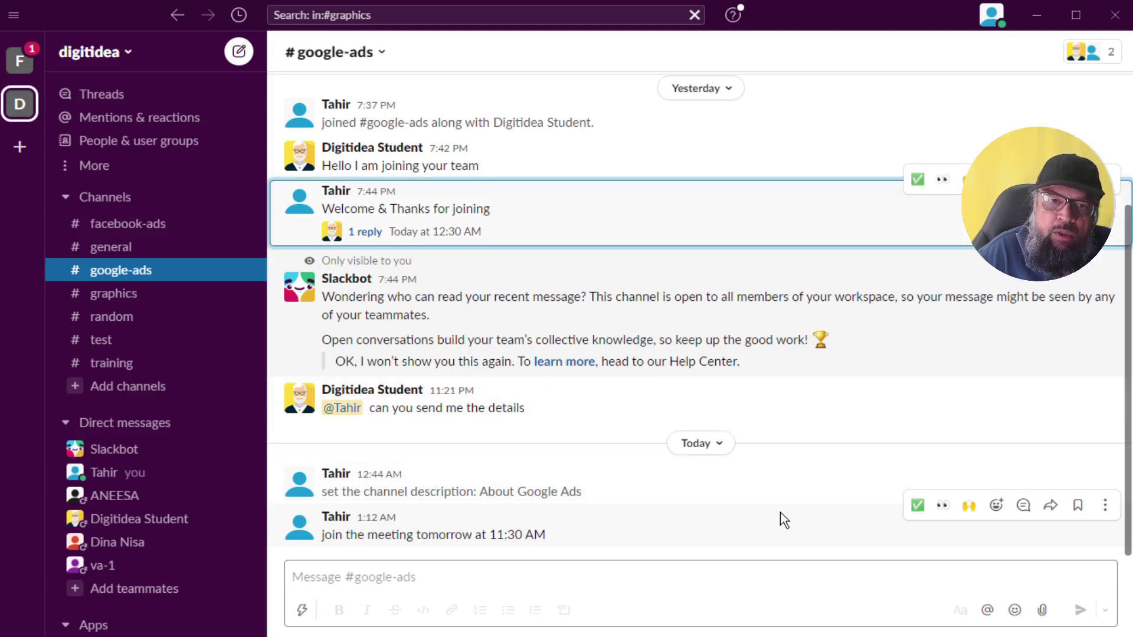
key("Up")
key("Down")
key("Down")
key("Down")
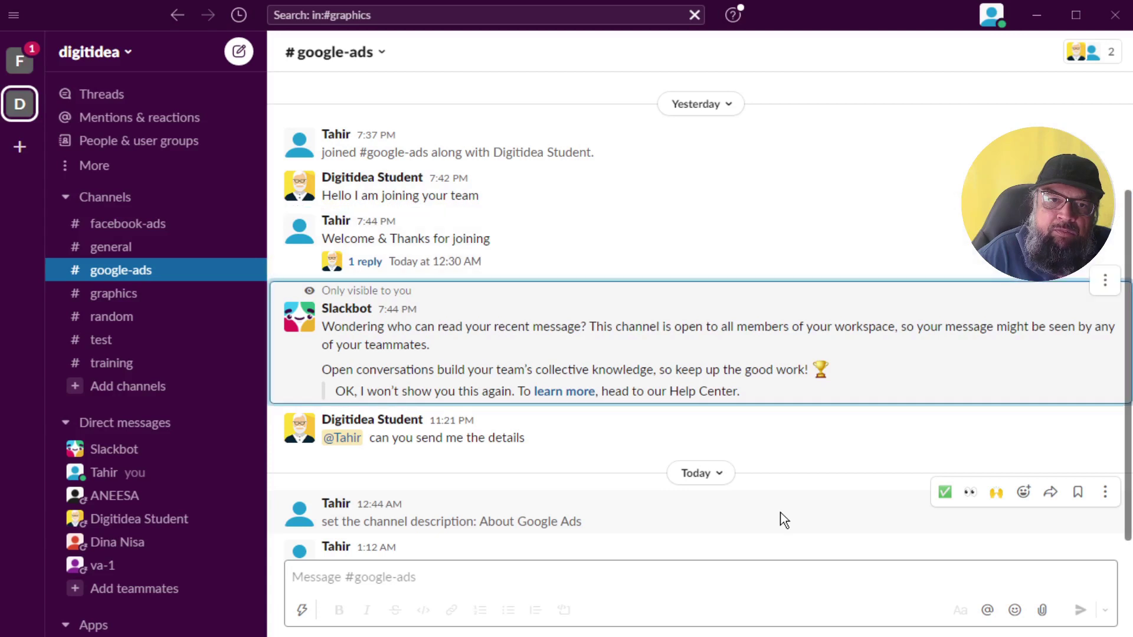
key("Down")
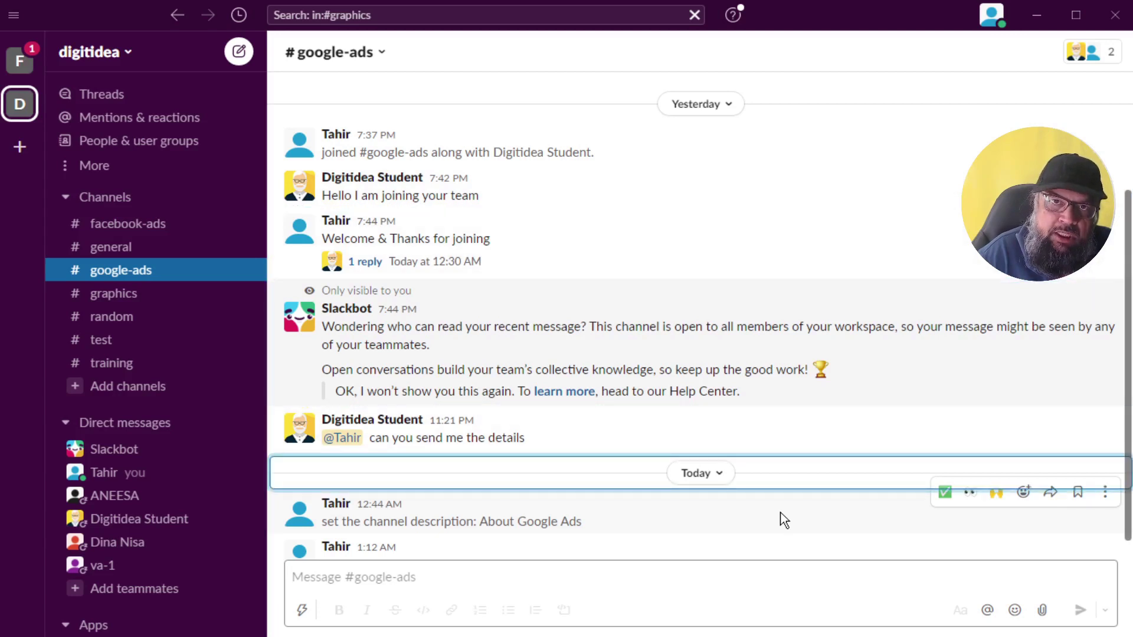
scroll(611, 494, "down", 1)
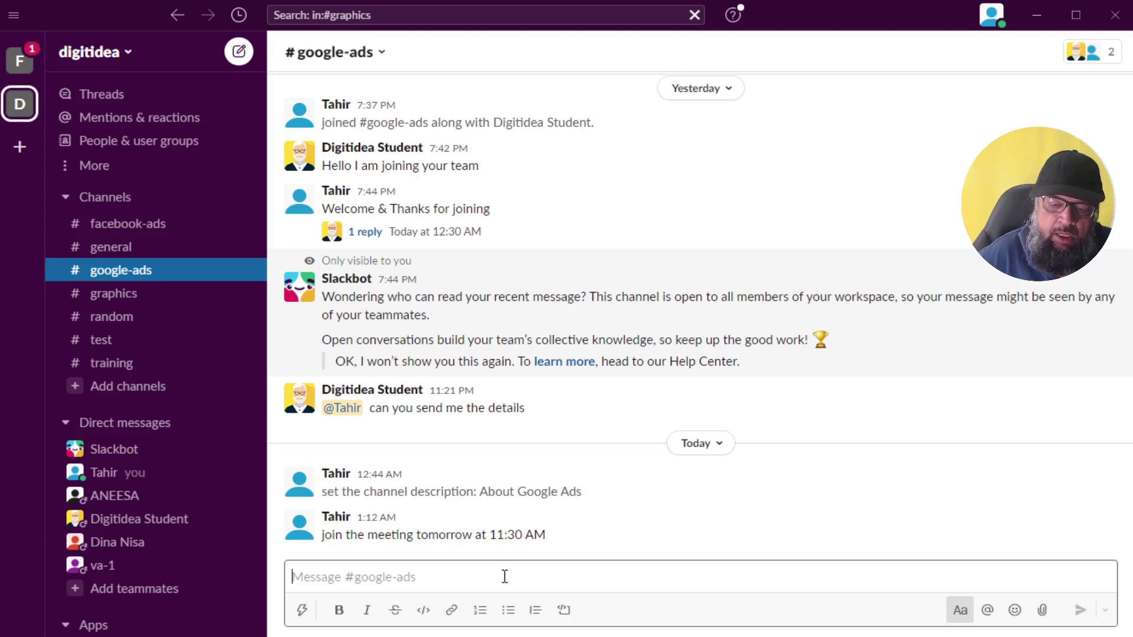
Step: Post 'my message' to the #graphics channel using the /msg slash command
key("slash")
type("msg ")
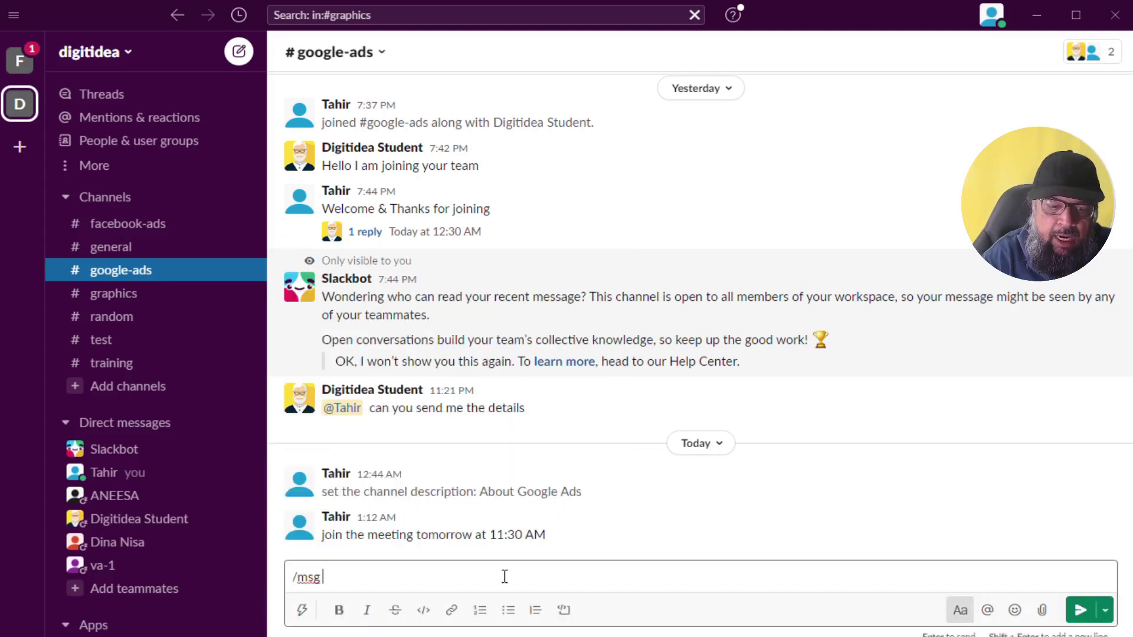
type("#")
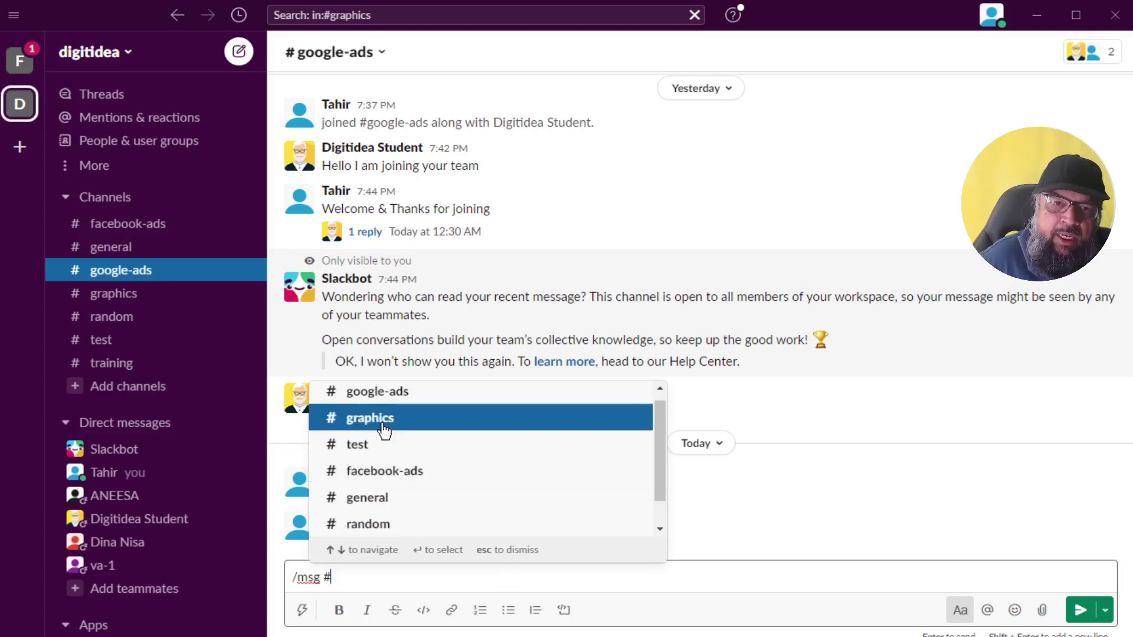
left_click(384, 430)
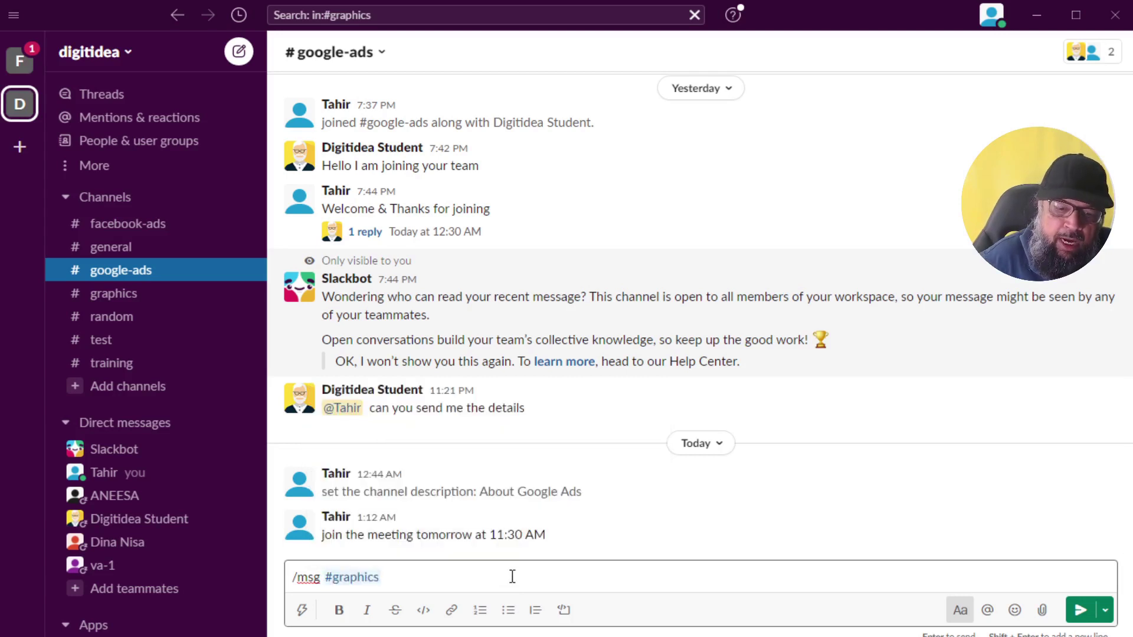
type("my message")
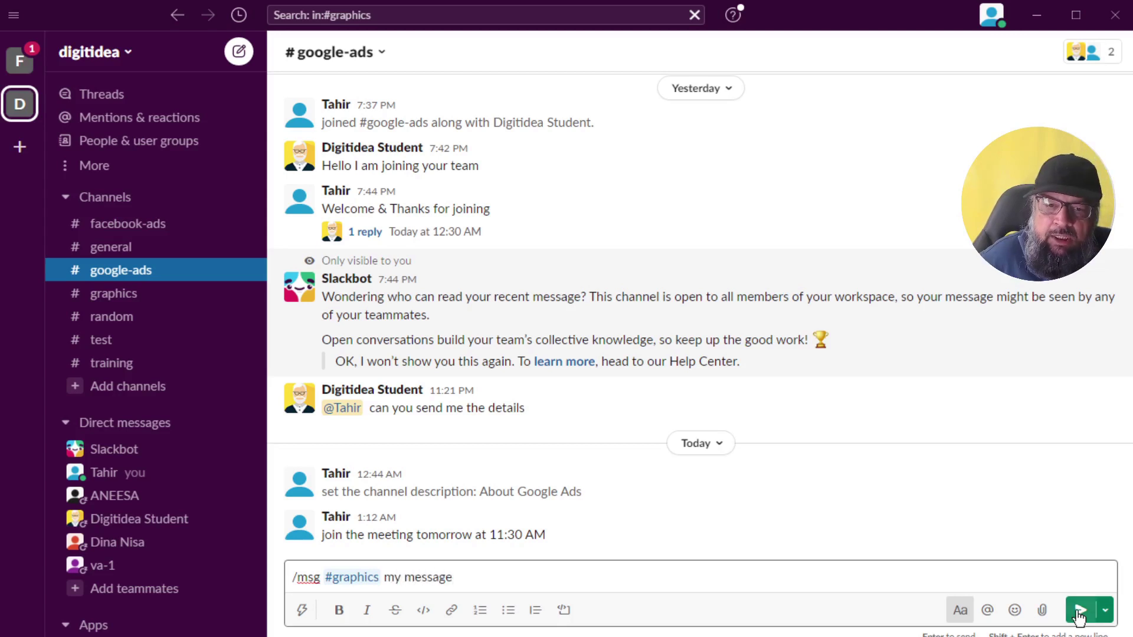
left_click(1078, 613)
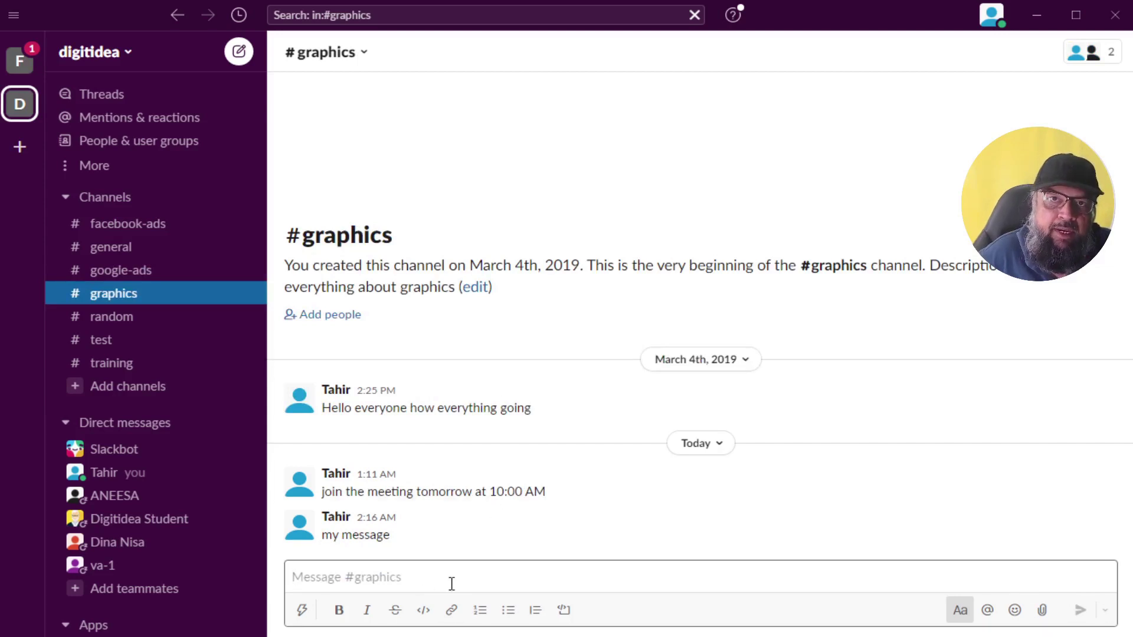
Step: Try the /archive slash command, then dismiss it without archiving
key("slash")
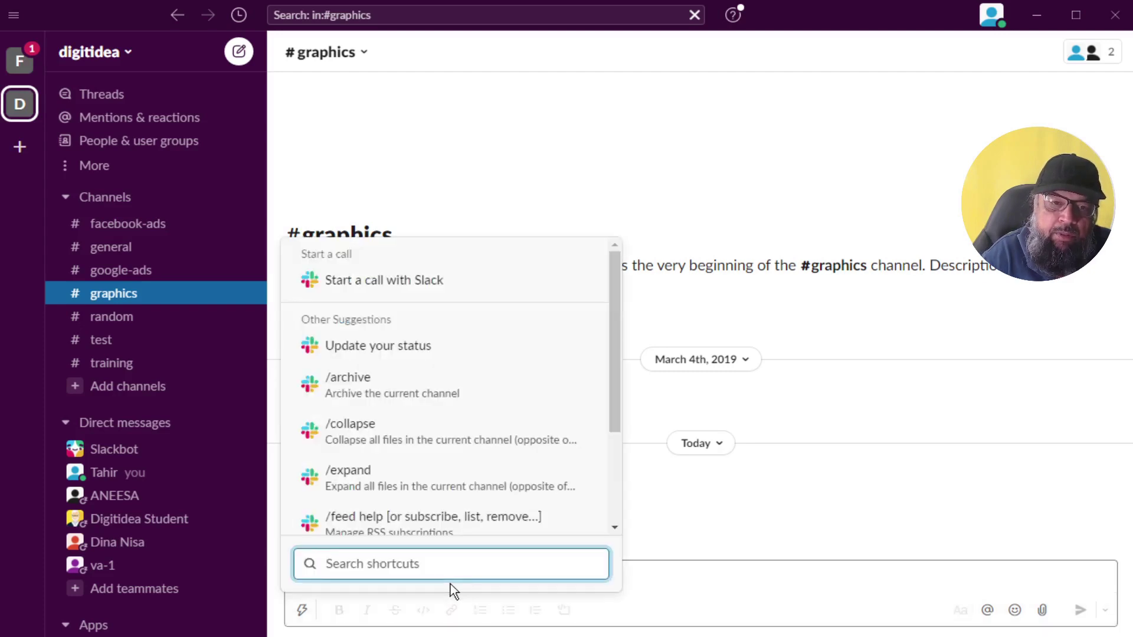
type("/arch")
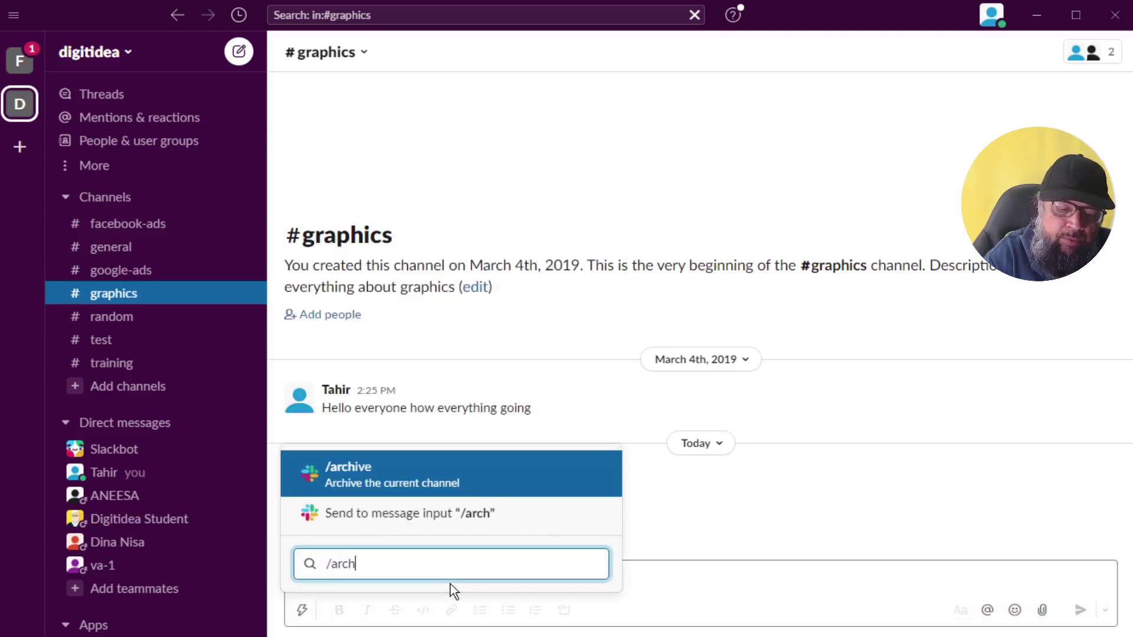
type("ive")
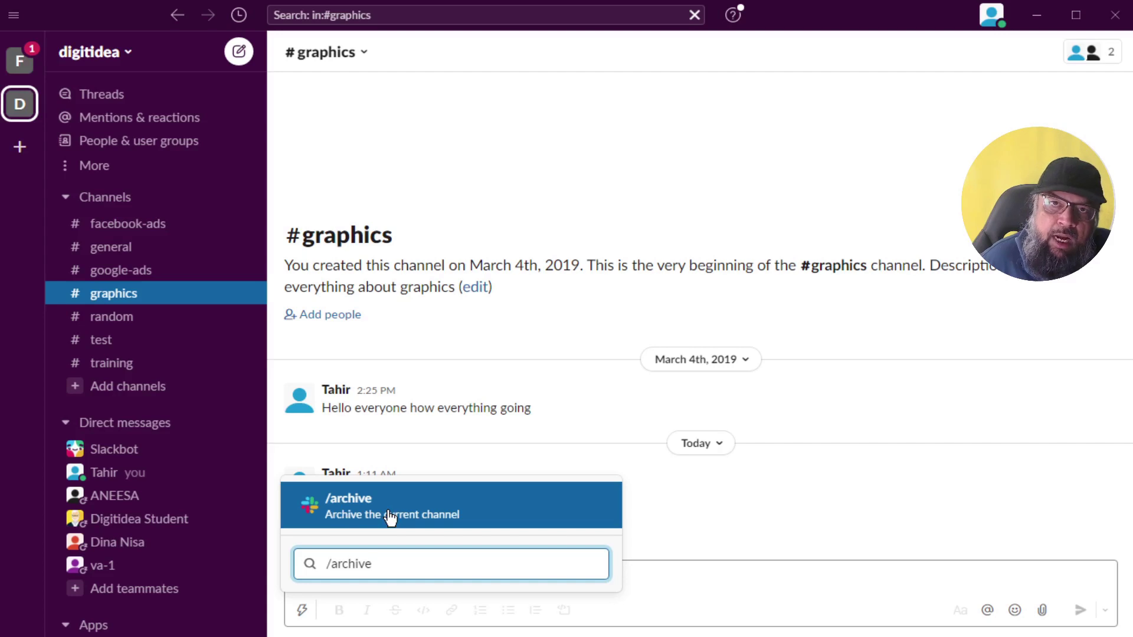
key("Escape")
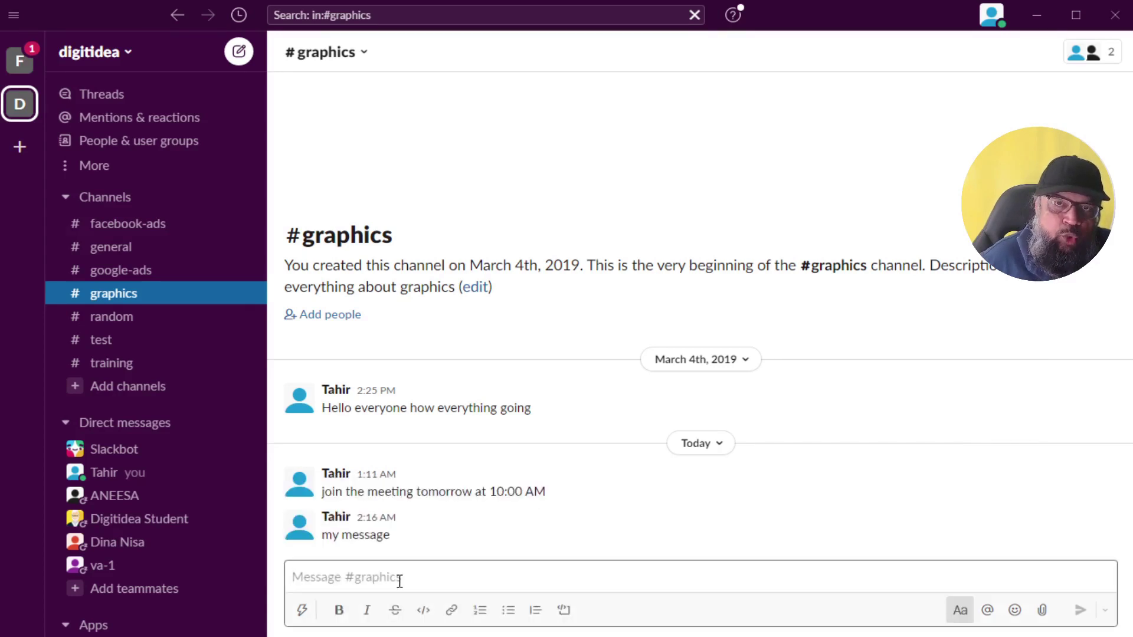
Step: Send 'my message' as a direct message to the chosen teammate using /dm
type("/")
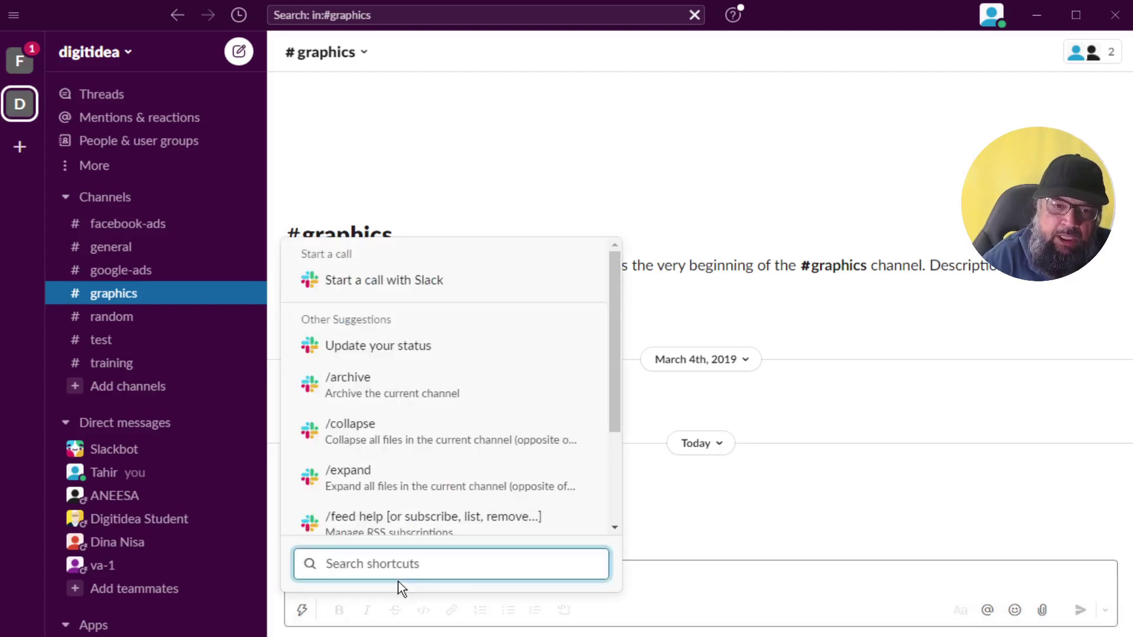
type("/dm")
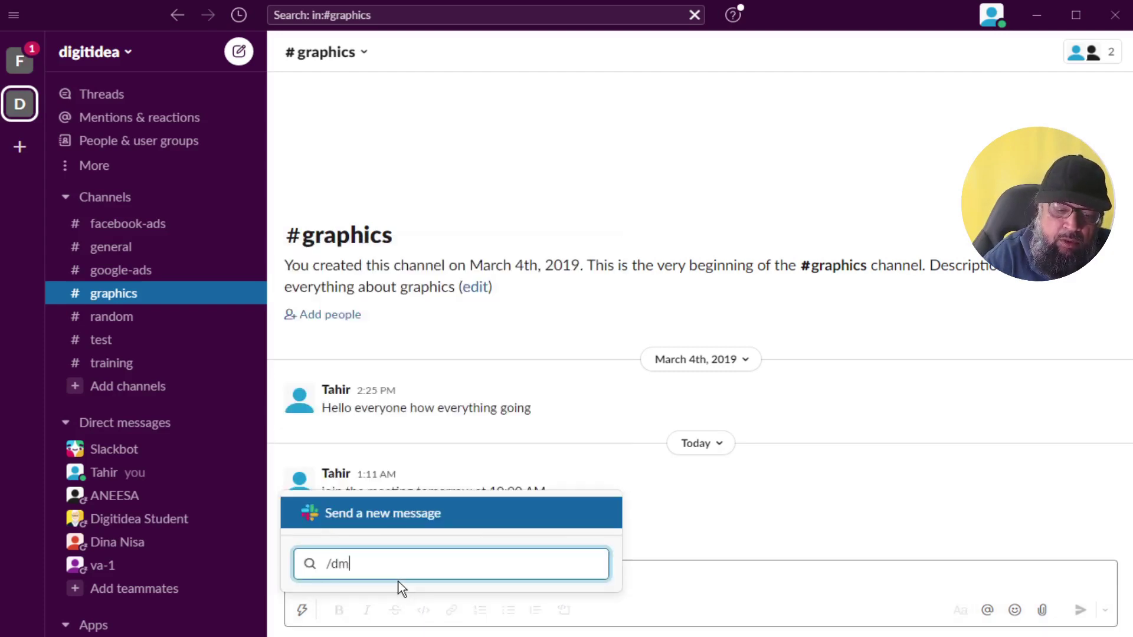
key("Return")
type("@")
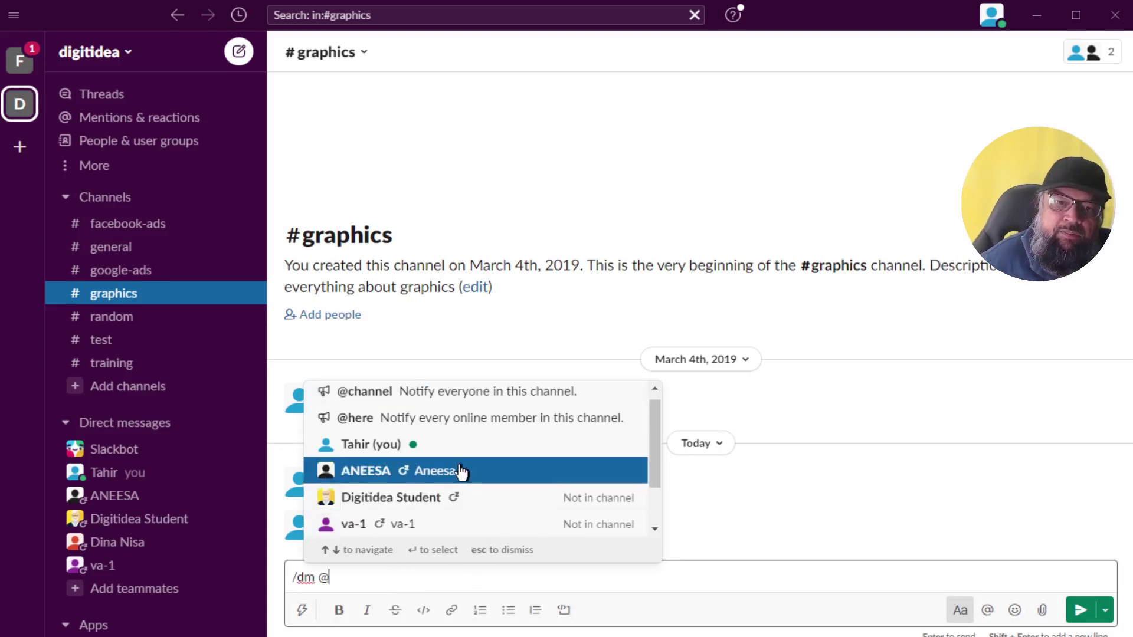
left_click(426, 503)
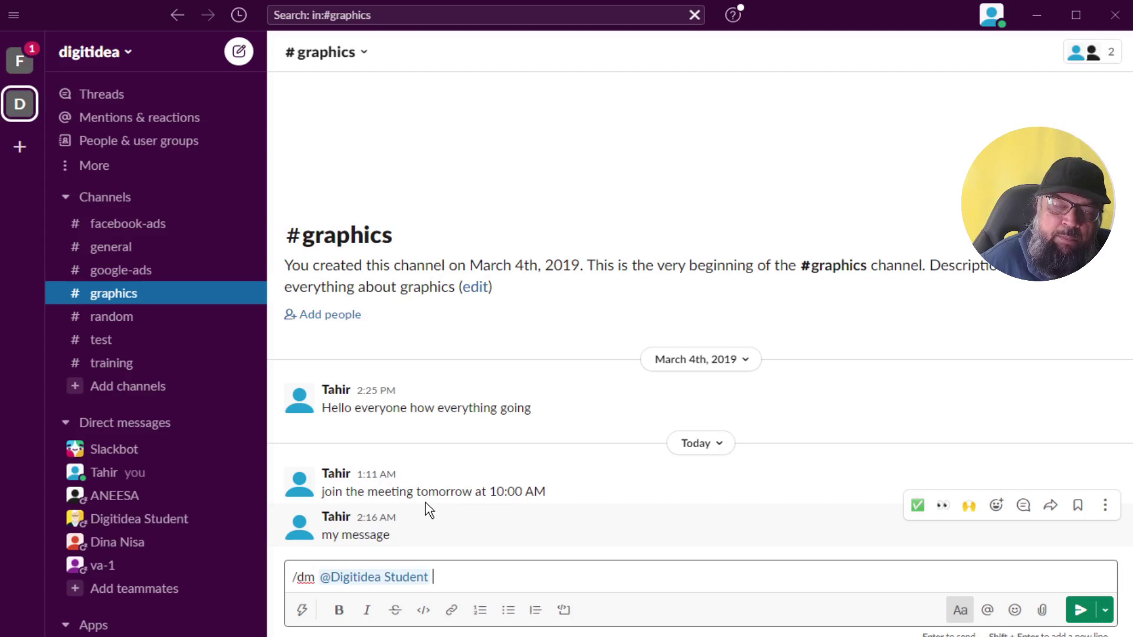
type("my message")
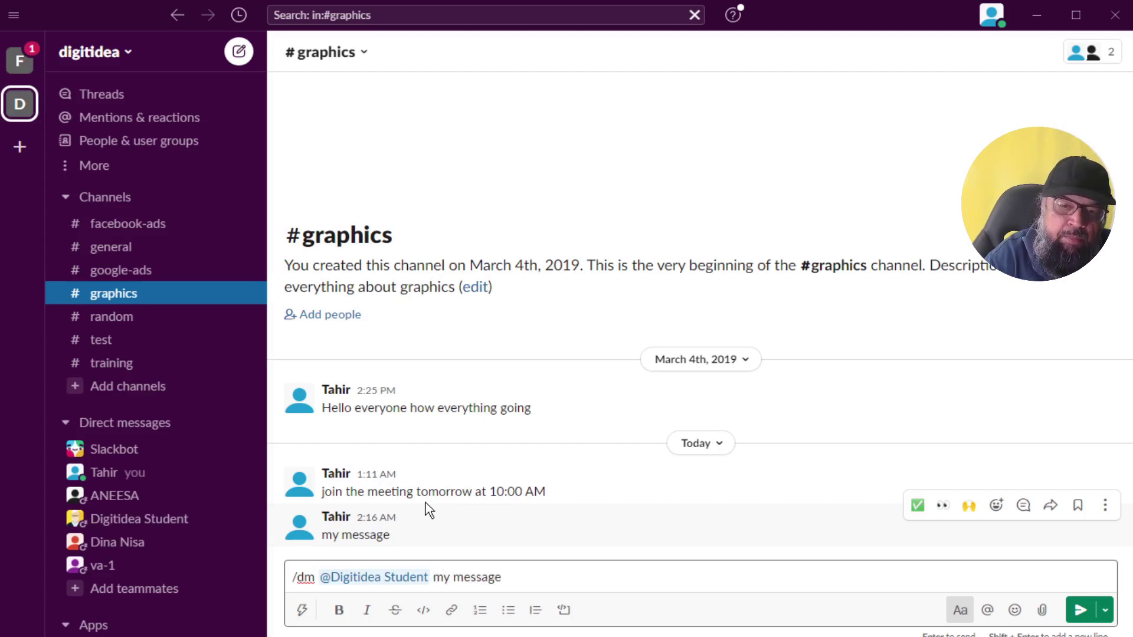
left_click(1080, 611)
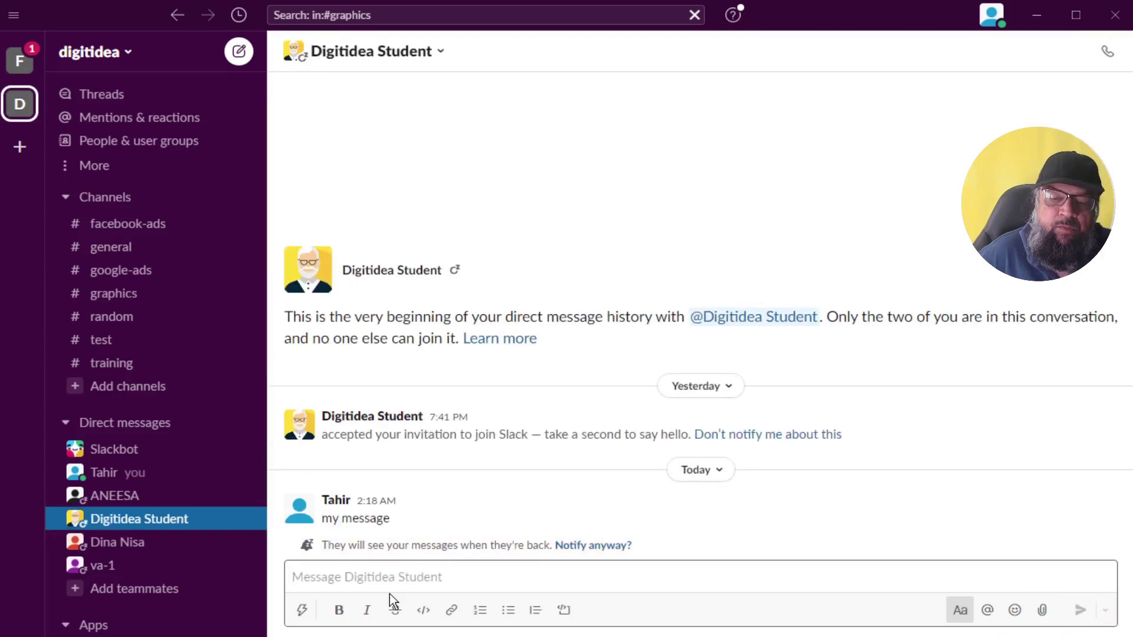
type("/")
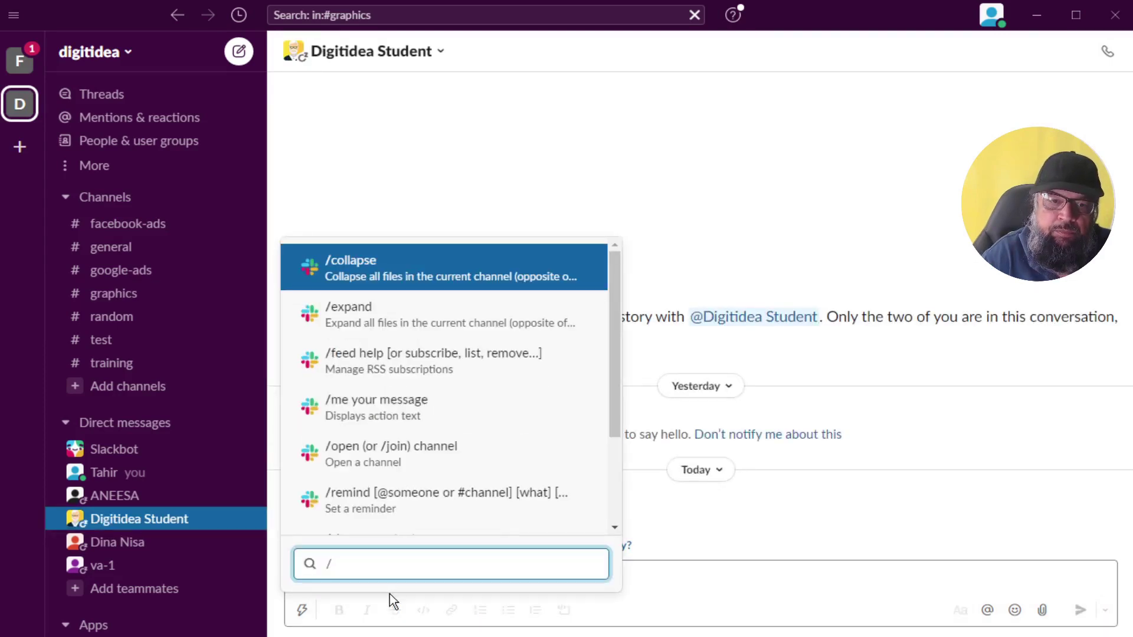
type("status")
Step: Set your status to 'In a meeting', clearing after 1 hour, and save it
key("Return")
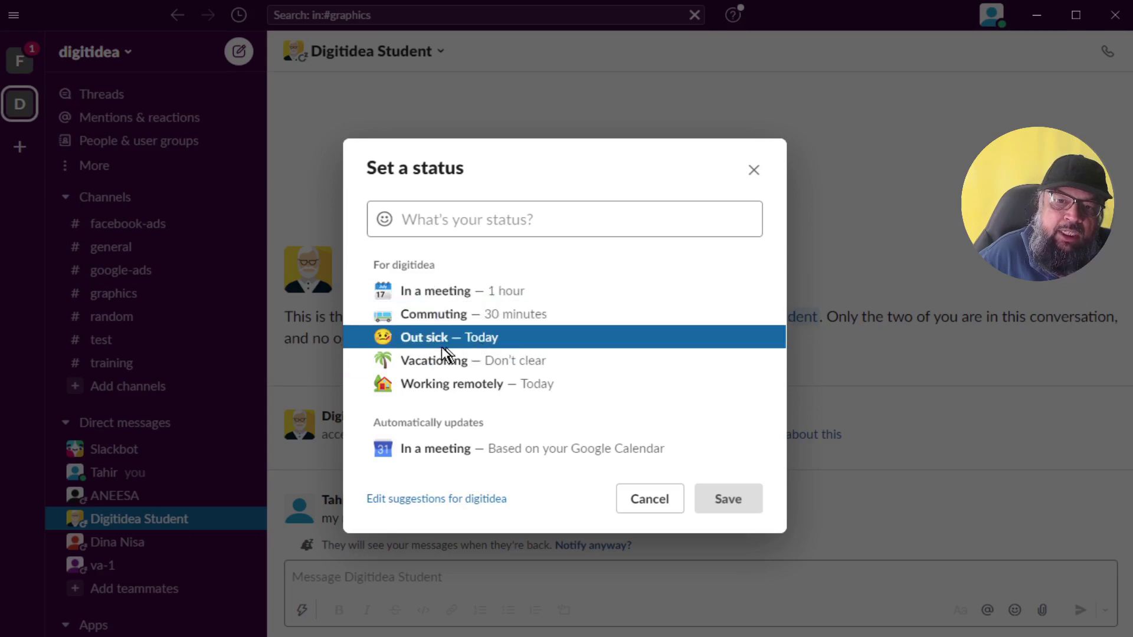
left_click(430, 291)
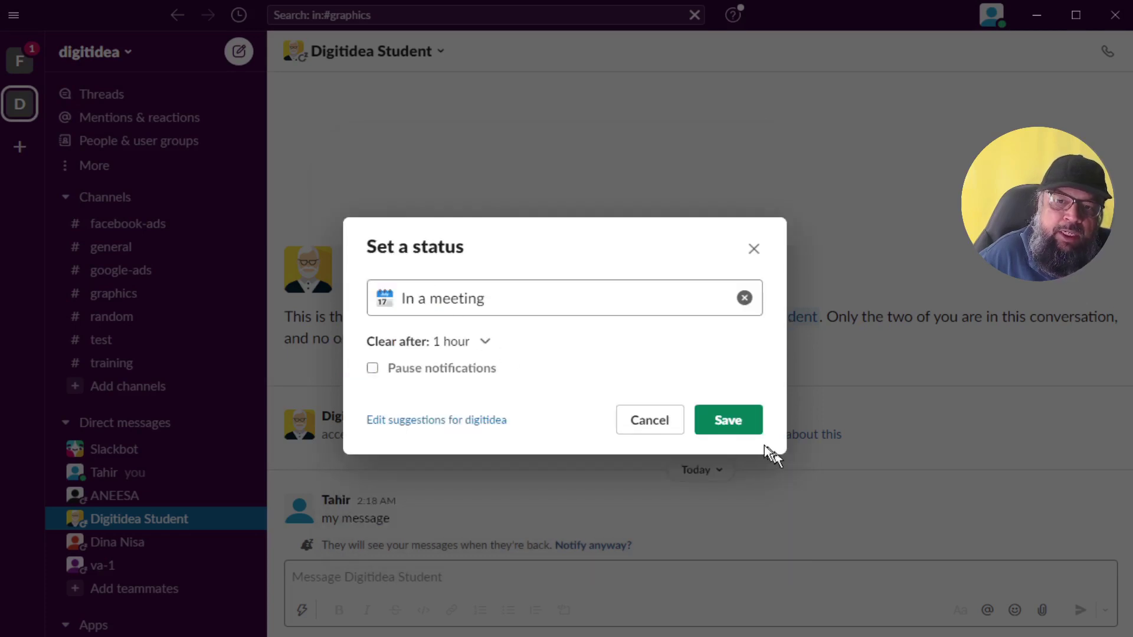
left_click(727, 420)
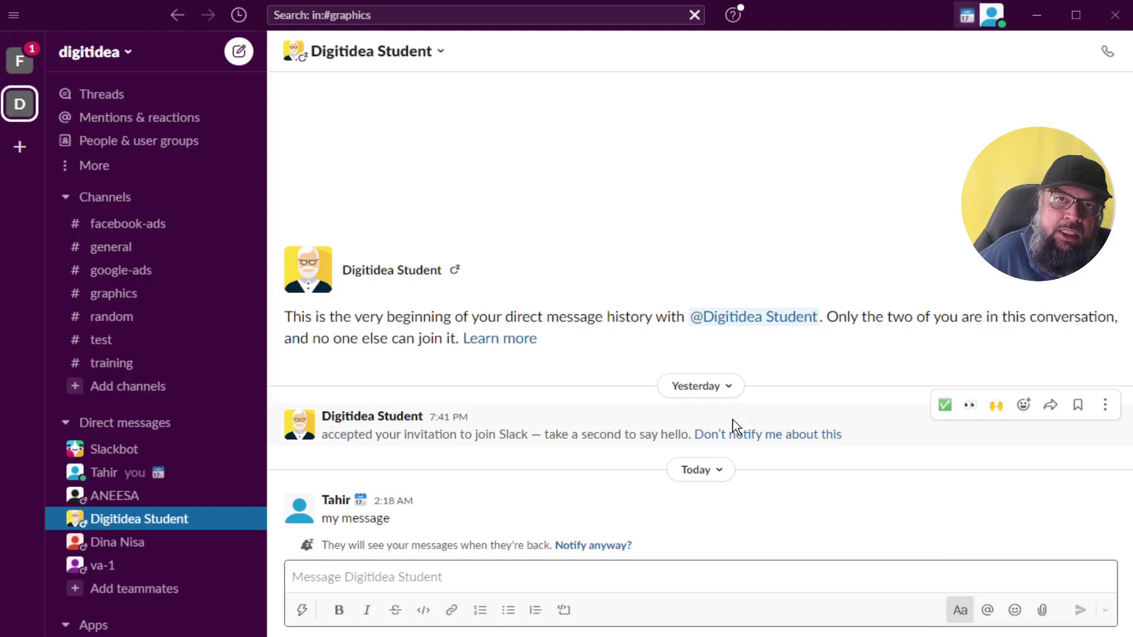